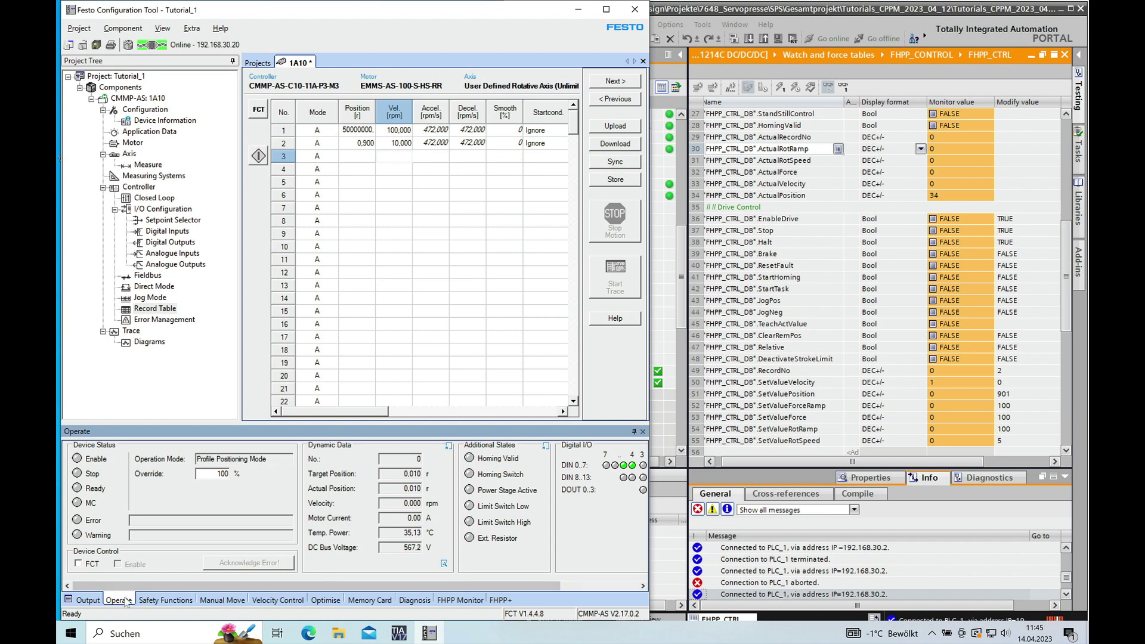
Take over FCT control of the drive, enable it and jog the motor right and left in Manual Move.
{"action": "left_click", "coordinate": [79, 564]}
{"action": "left_click", "coordinate": [118, 565]}
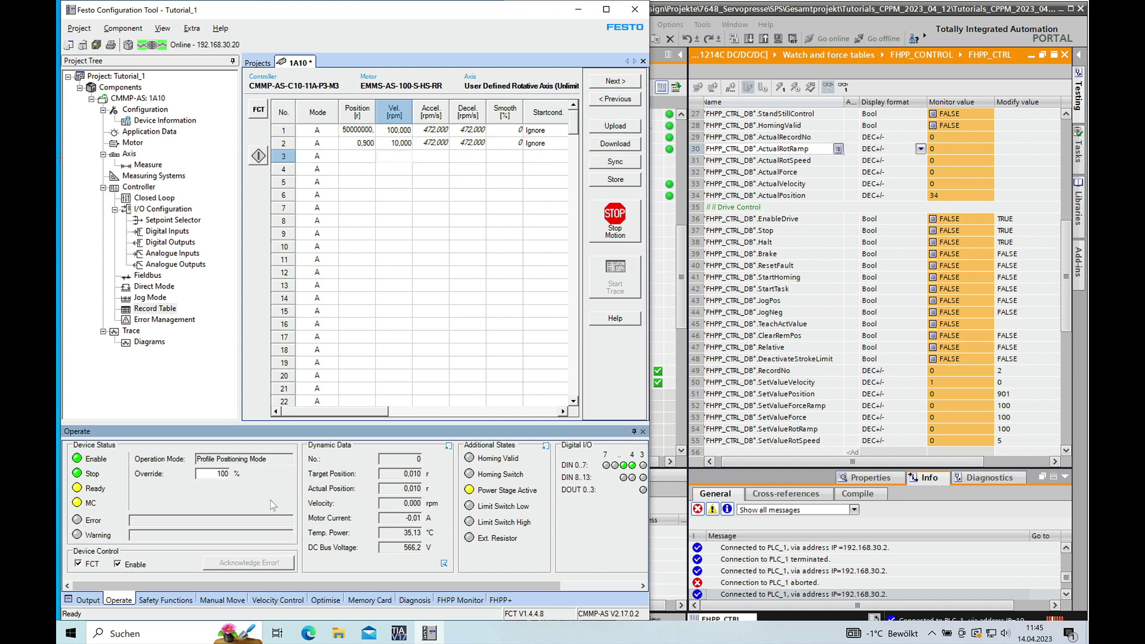
{"action": "left_click", "coordinate": [227, 603]}
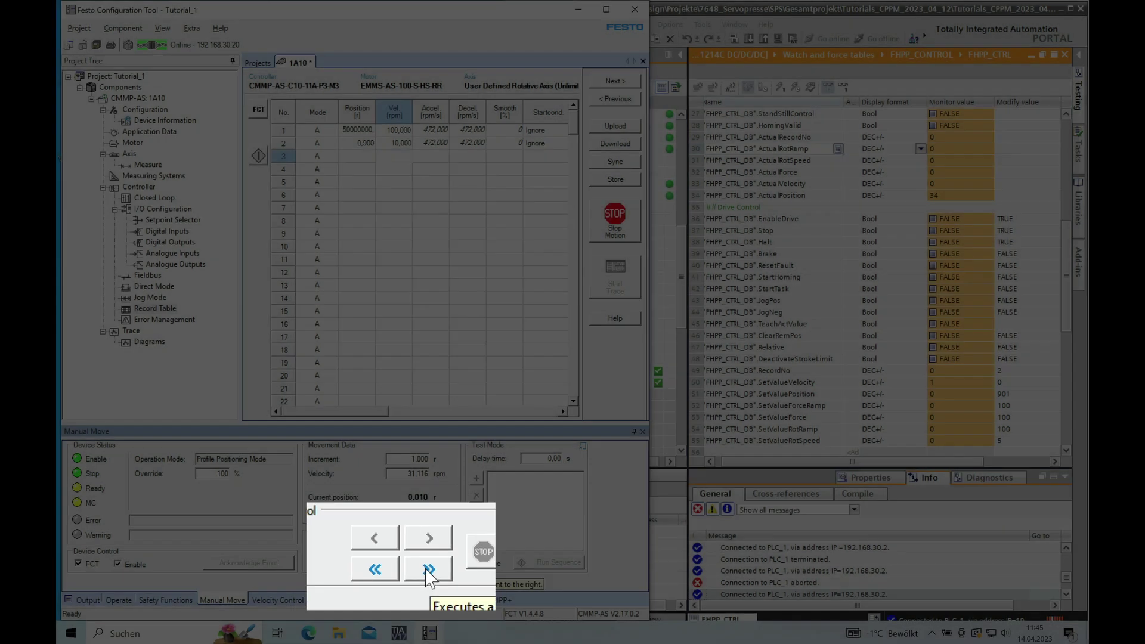
{"action": "left_click", "coordinate": [416, 564]}
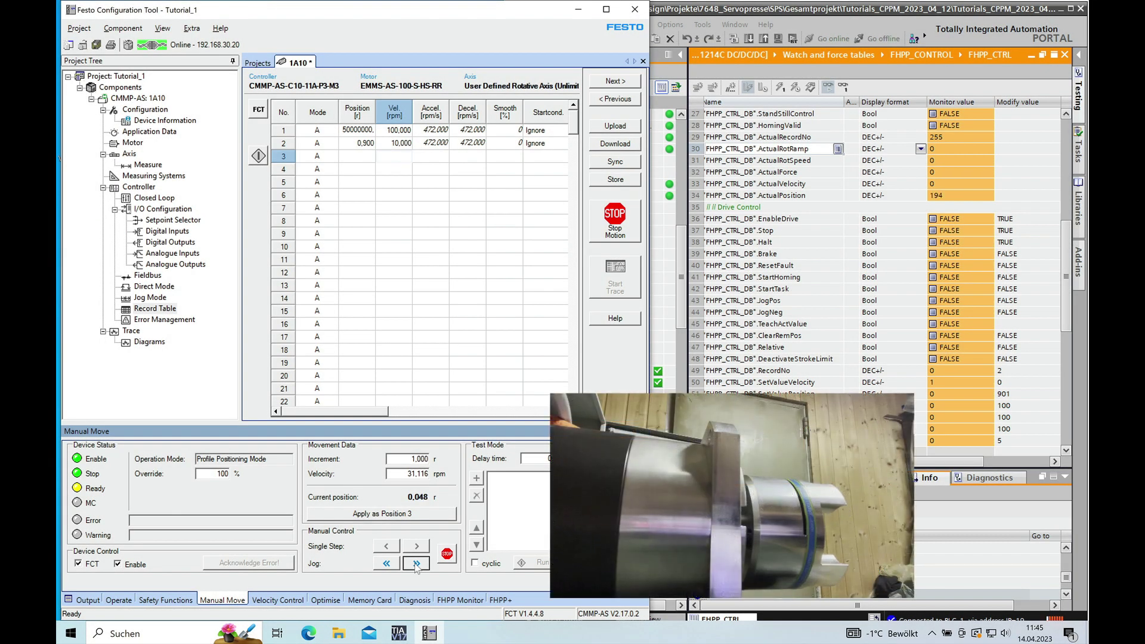
{"action": "left_click", "coordinate": [386, 563]}
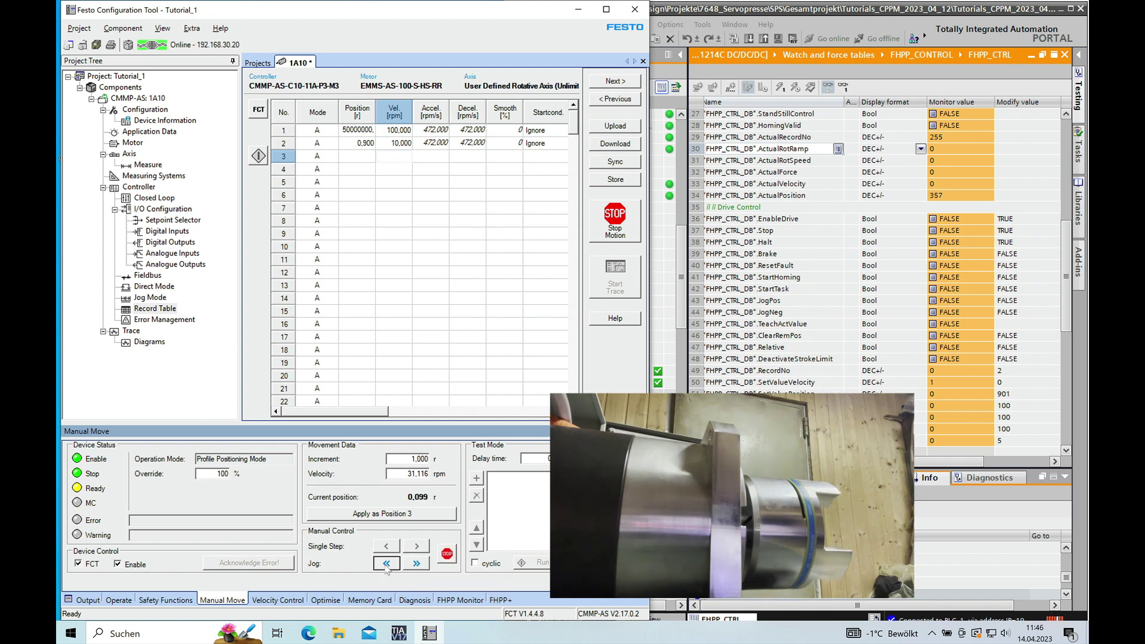
{"action": "left_click", "coordinate": [417, 546]}
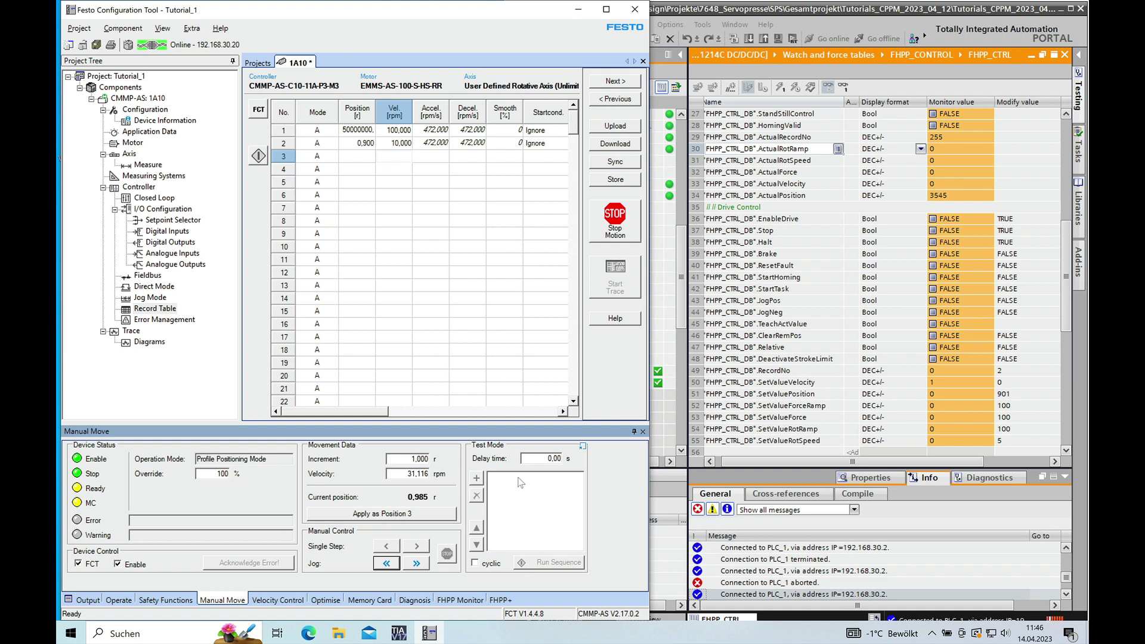
With the drive's Operate status shown, set StartHoming to TRUE in TIA Portal's FHPP_CTRL watch table and write the modify values to the PLC.
{"action": "left_click", "coordinate": [120, 601]}
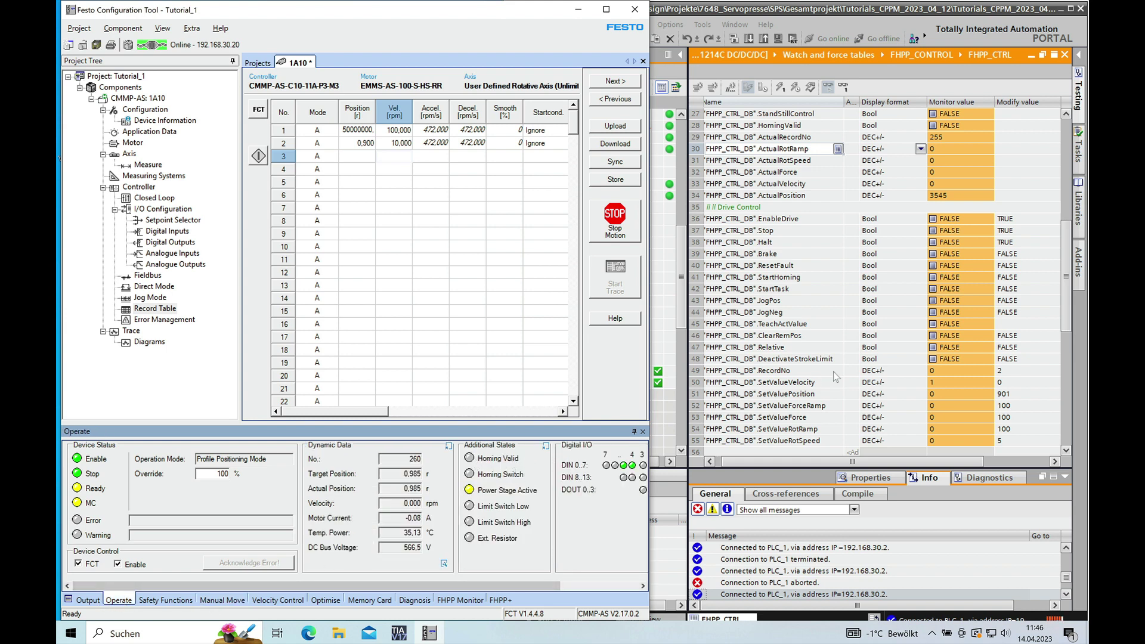
{"action": "left_click", "coordinate": [801, 308]}
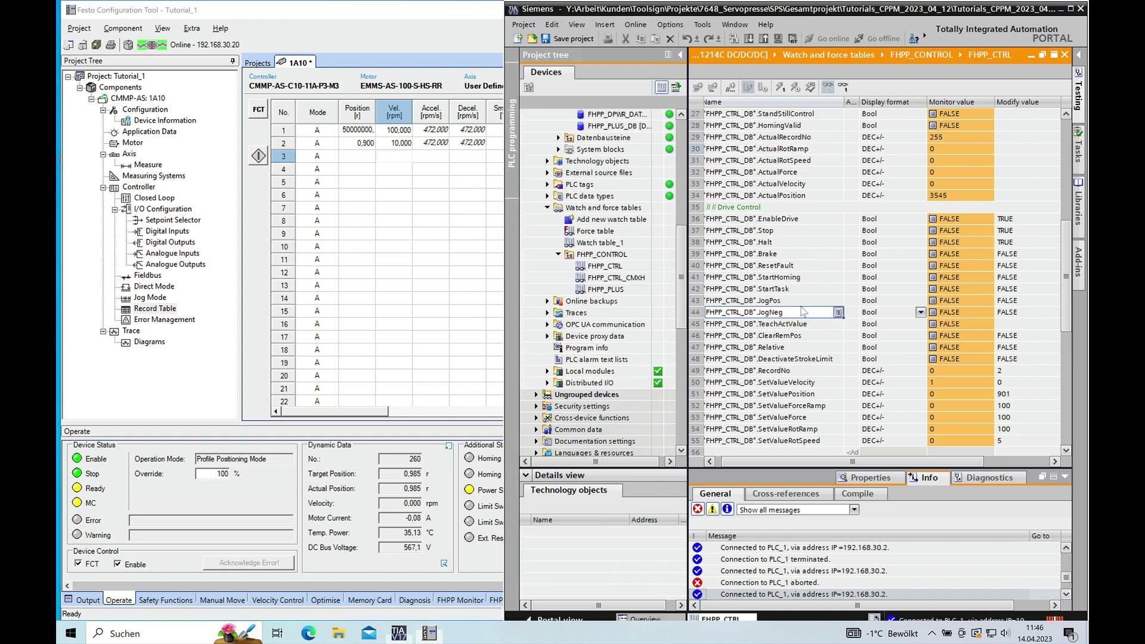
{"action": "left_click", "coordinate": [1026, 277]}
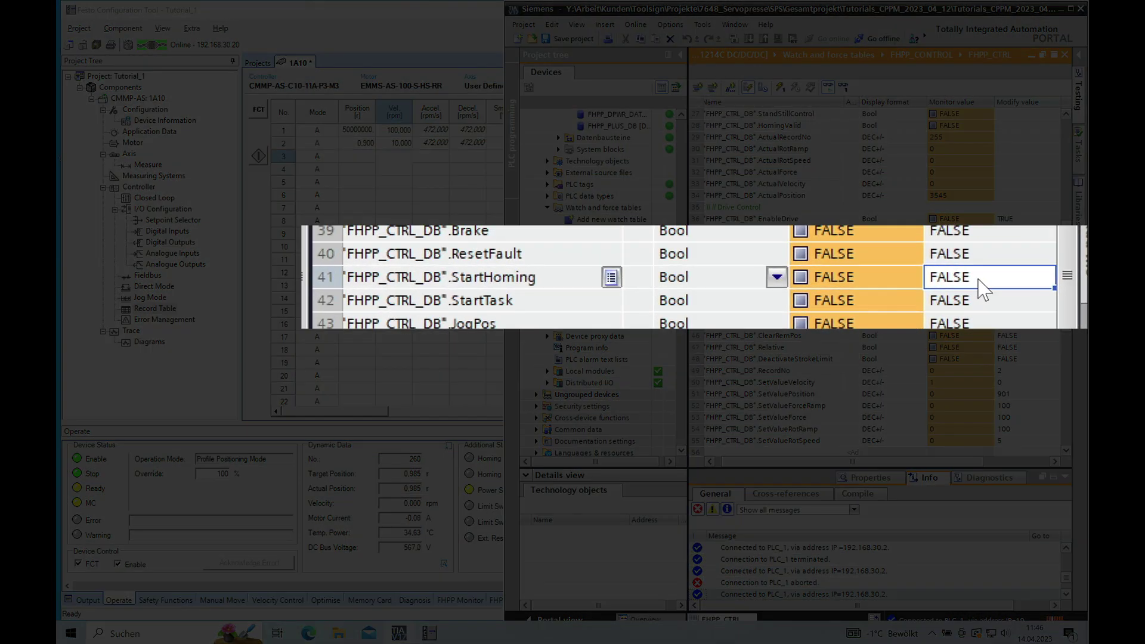
{"action": "double_click", "coordinate": [982, 289]}
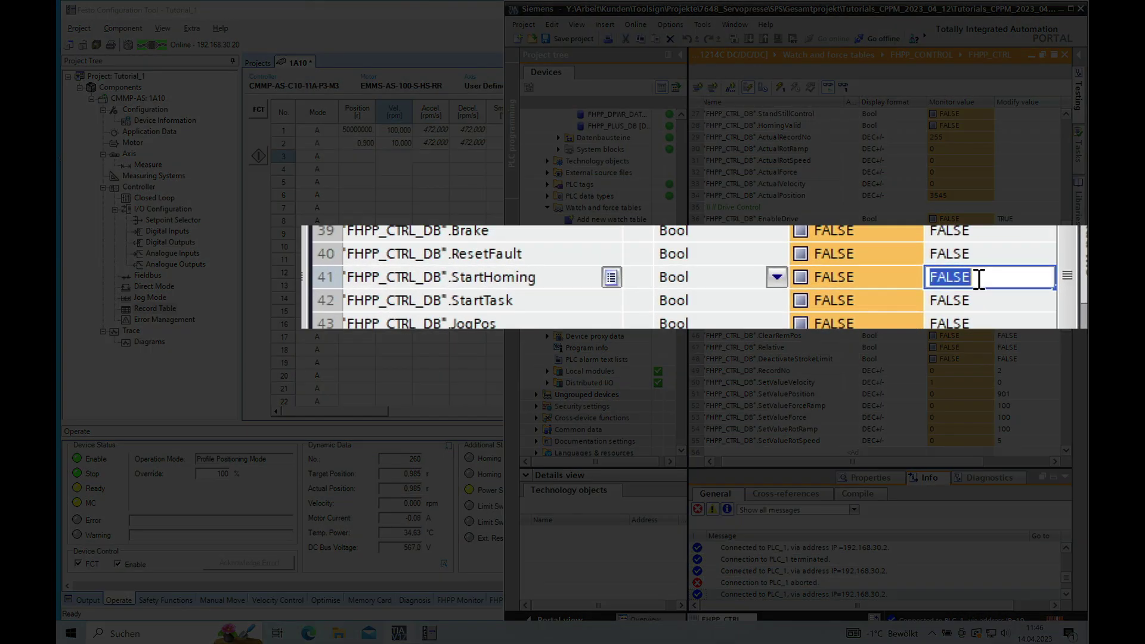
{"action": "type", "text": "1"}
{"action": "key", "text": "Return"}
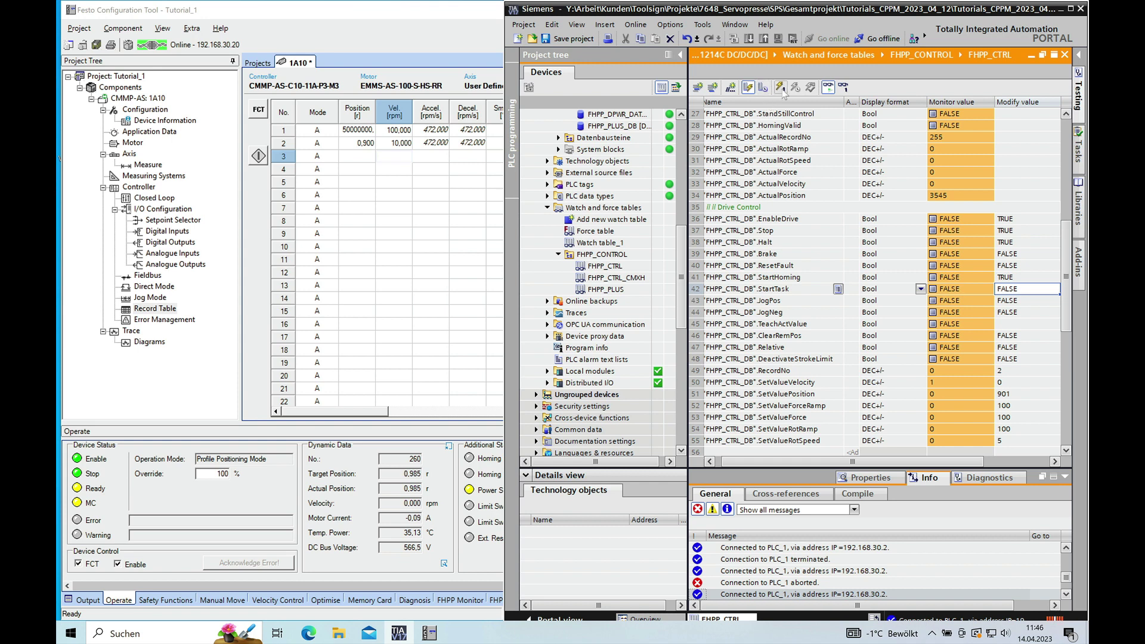
{"action": "left_click", "coordinate": [779, 87]}
{"action": "left_click", "coordinate": [742, 209]}
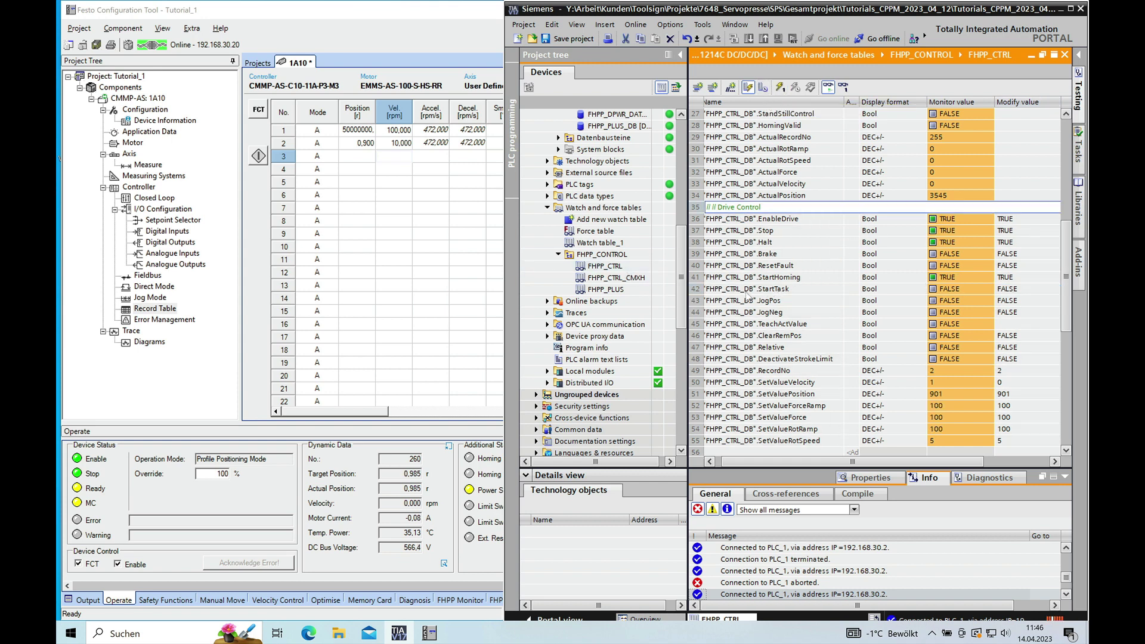
In the Festo Configuration Tool, disable the drive and release FCT control.
{"action": "left_click", "coordinate": [460, 435]}
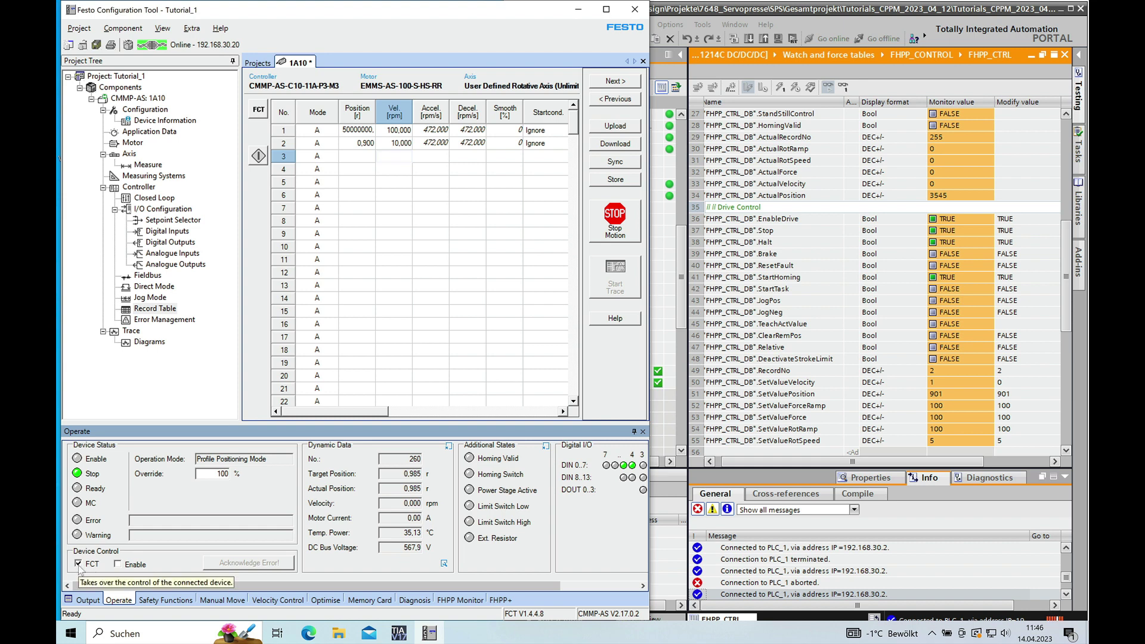
{"action": "left_click", "coordinate": [78, 563]}
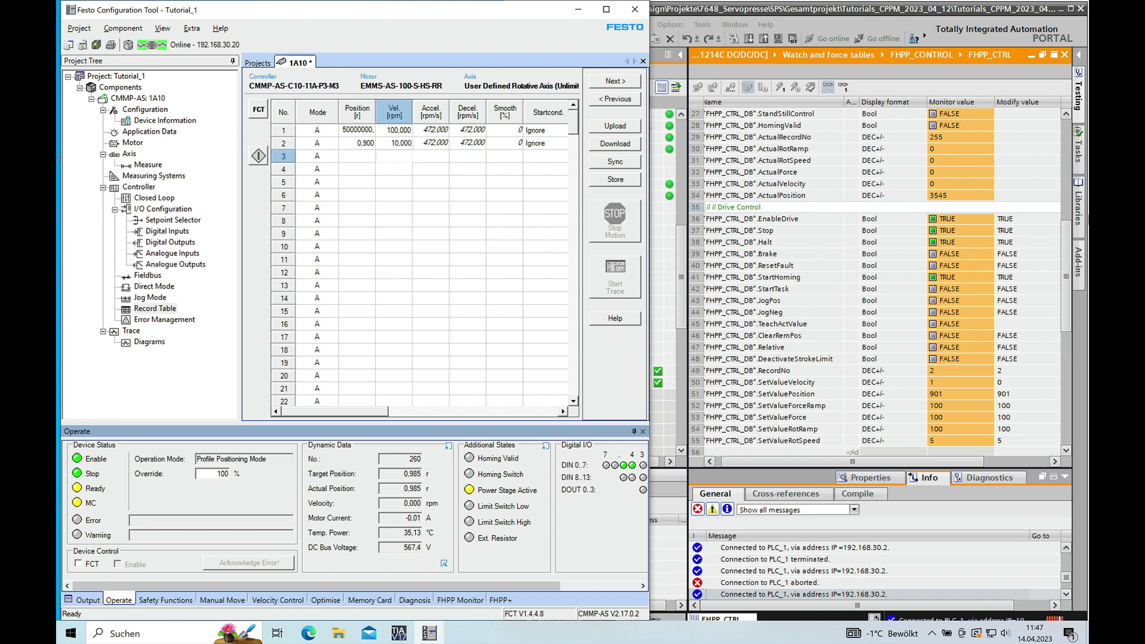
In TIA Portal, reset StartHoming to FALSE and write the modify values to the PLC.
{"action": "left_click", "coordinate": [1020, 279]}
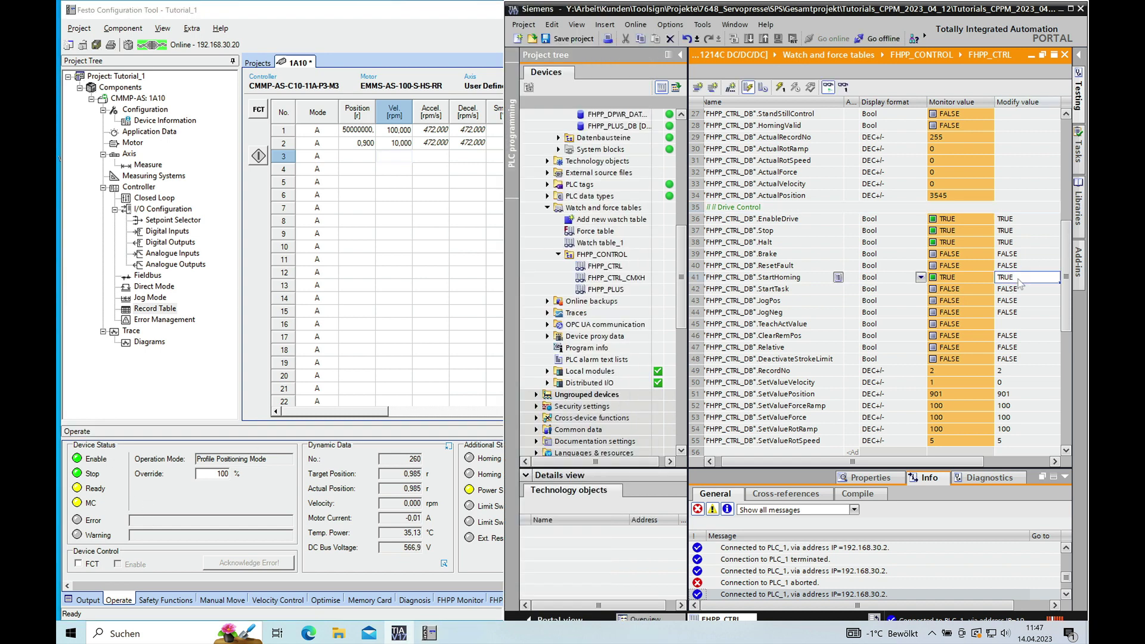
{"action": "type", "text": "0"}
{"action": "key", "text": "Return"}
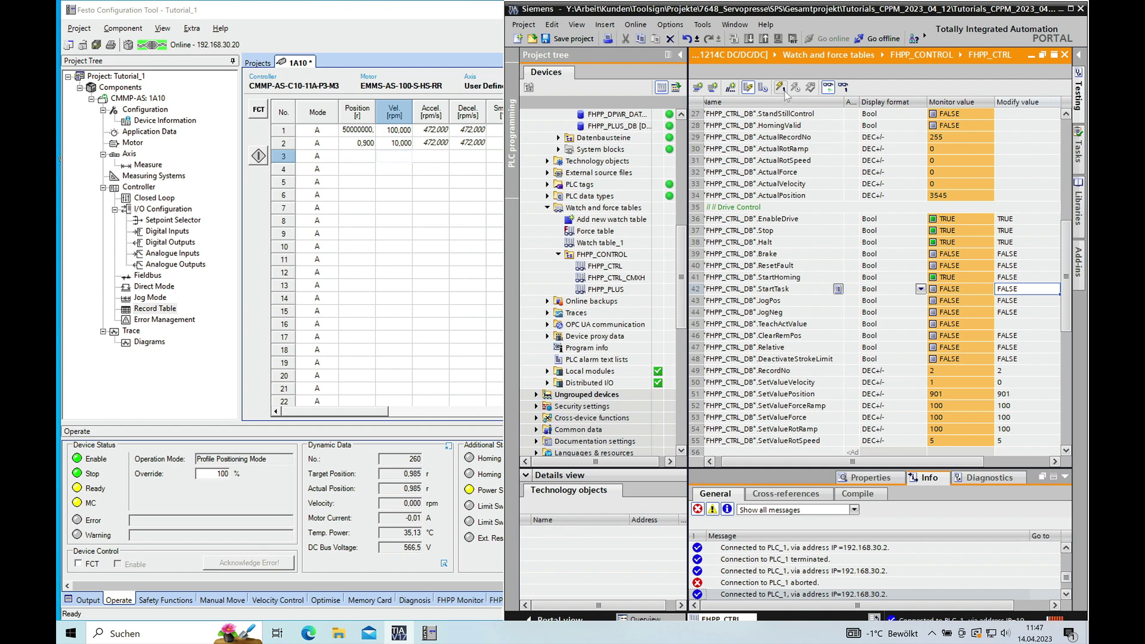
{"action": "left_click", "coordinate": [780, 88]}
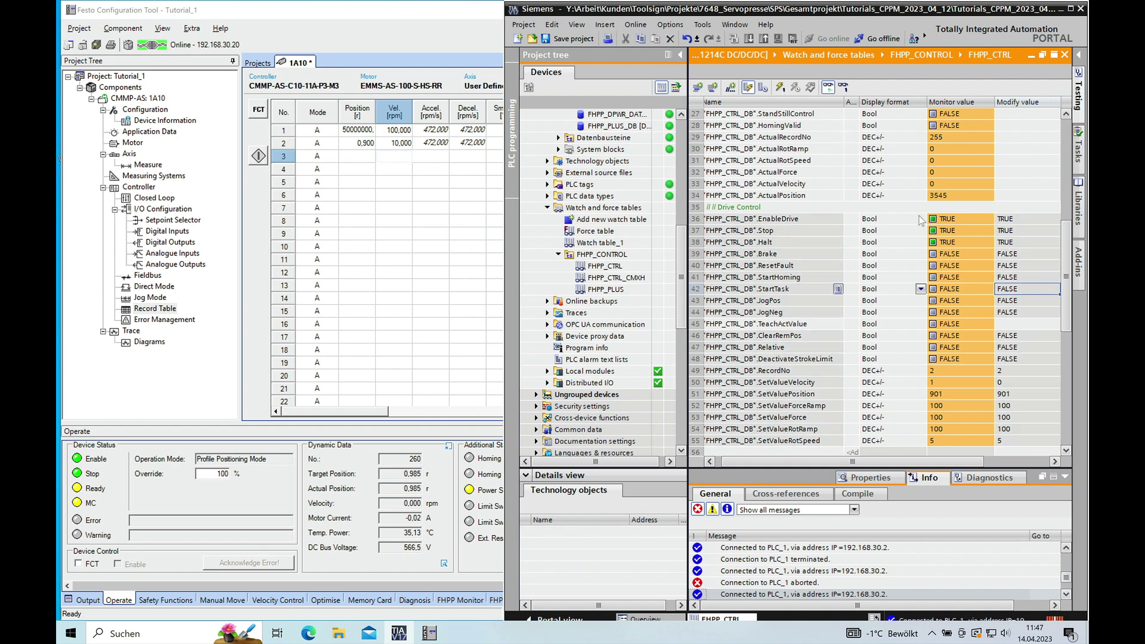
Set StartHoming to TRUE and write the modify values to the PLC to start the homing run.
{"action": "left_click", "coordinate": [1021, 278]}
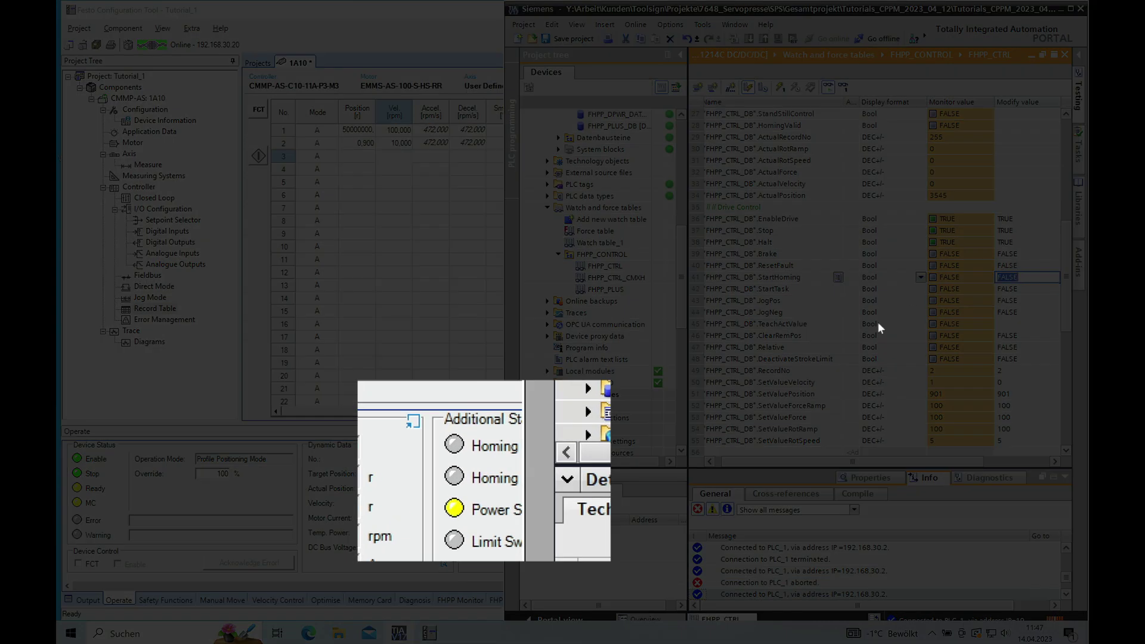
{"action": "type", "text": "1"}
{"action": "key", "text": "Return"}
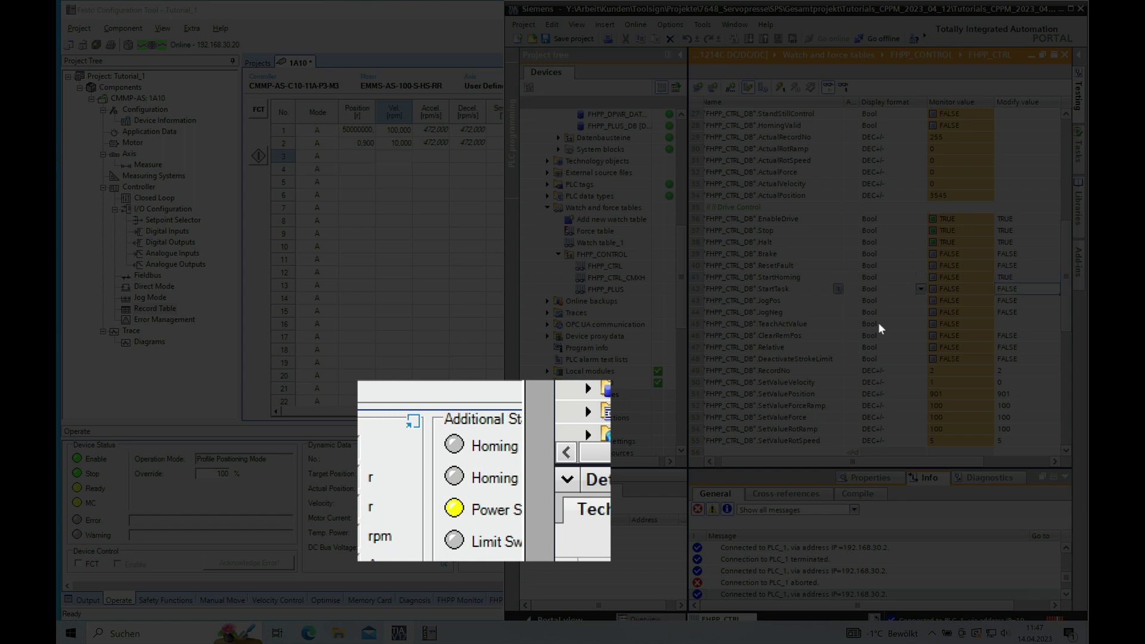
{"action": "left_click", "coordinate": [777, 87]}
In the Festo Configuration Tool's Manual Move, take FCT control, enable the drive and move the motor one single step right and left.
{"action": "left_click", "coordinate": [477, 556]}
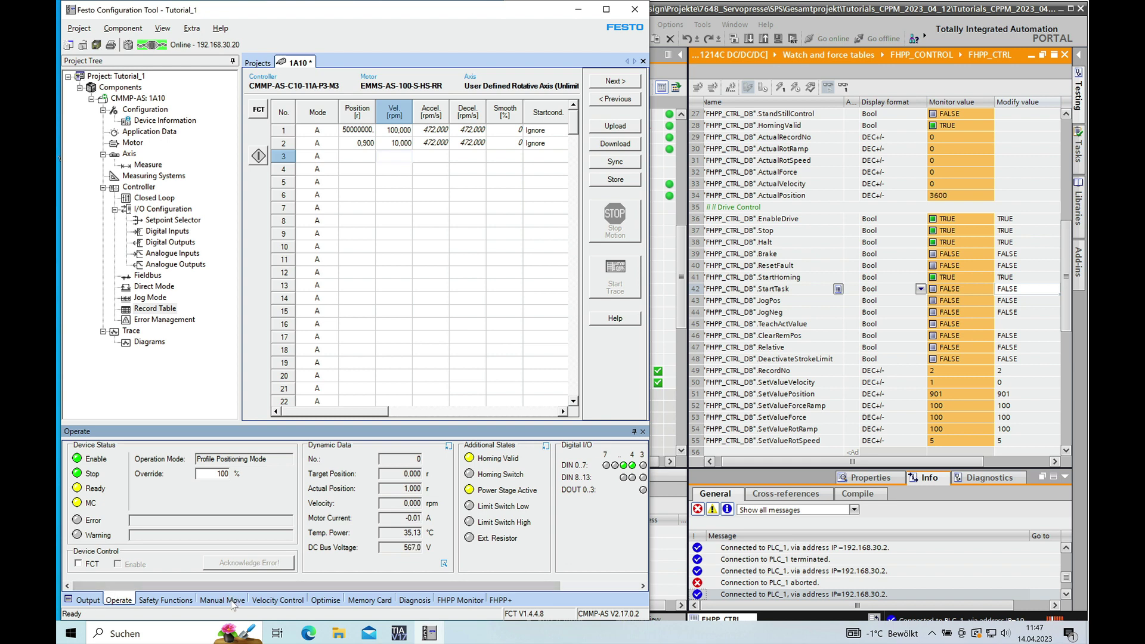
{"action": "left_click", "coordinate": [232, 602]}
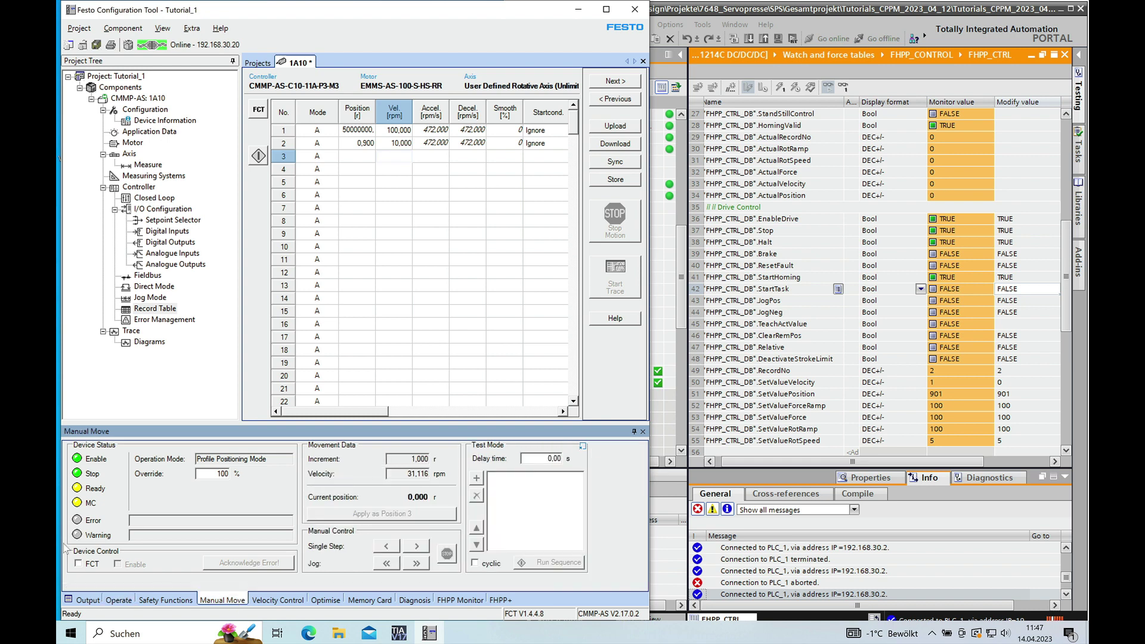
{"action": "left_click", "coordinate": [78, 563]}
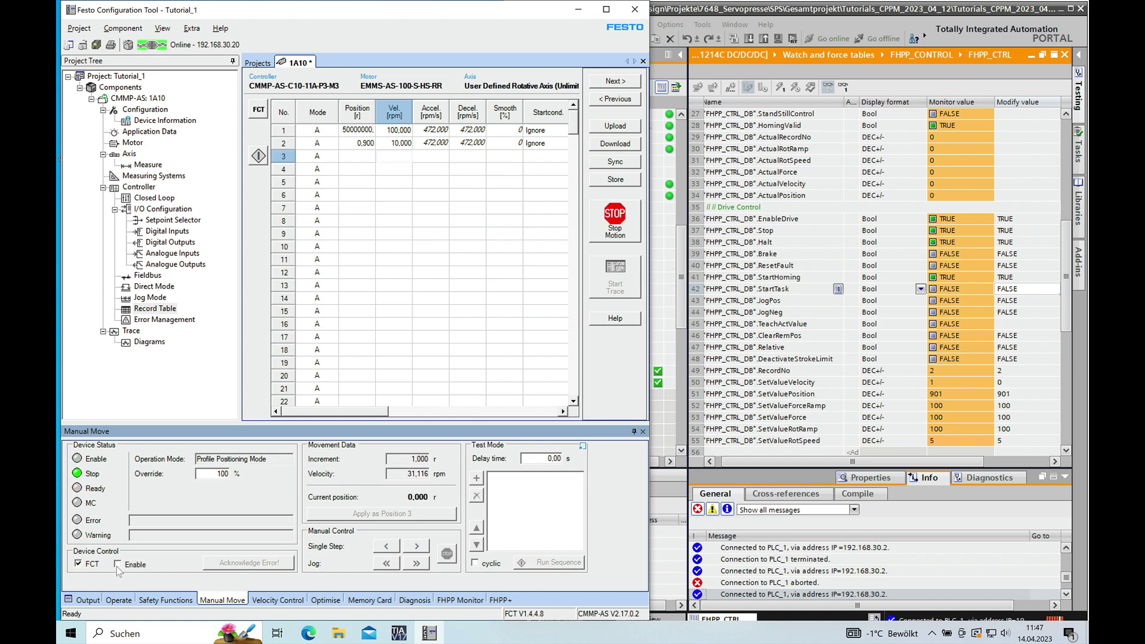
{"action": "left_click", "coordinate": [118, 564]}
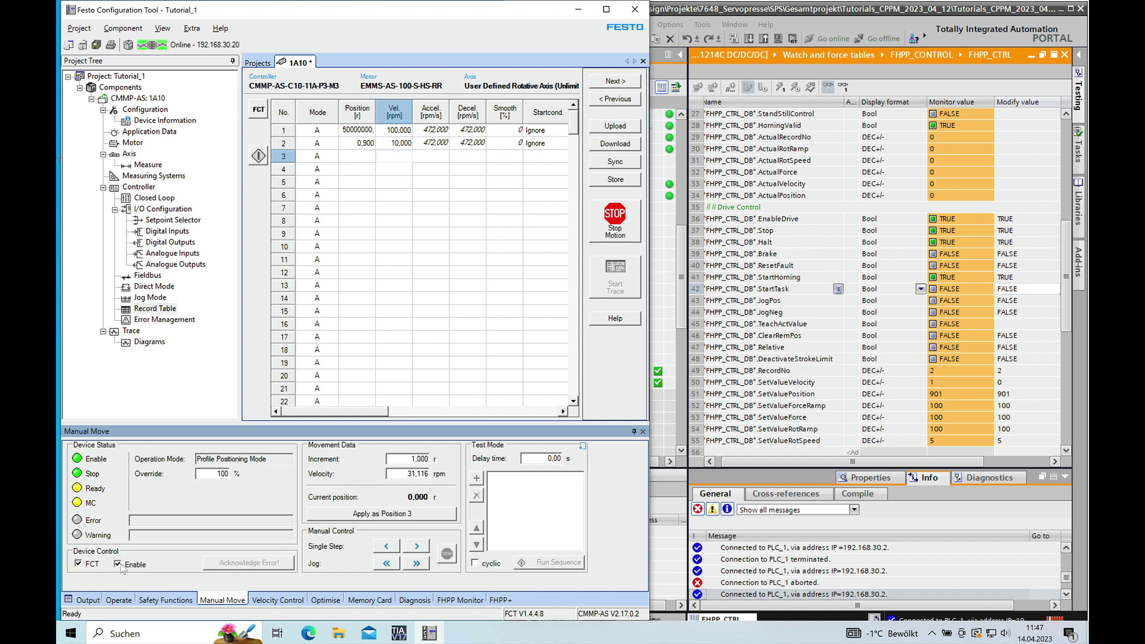
{"action": "left_click", "coordinate": [415, 548]}
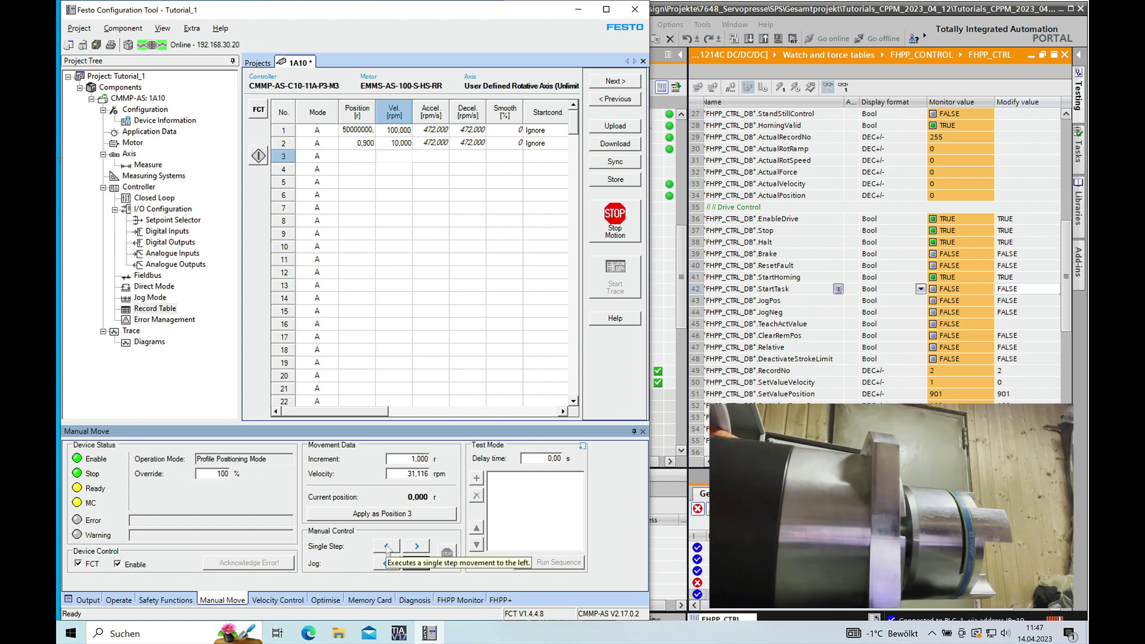
{"action": "left_click", "coordinate": [387, 547]}
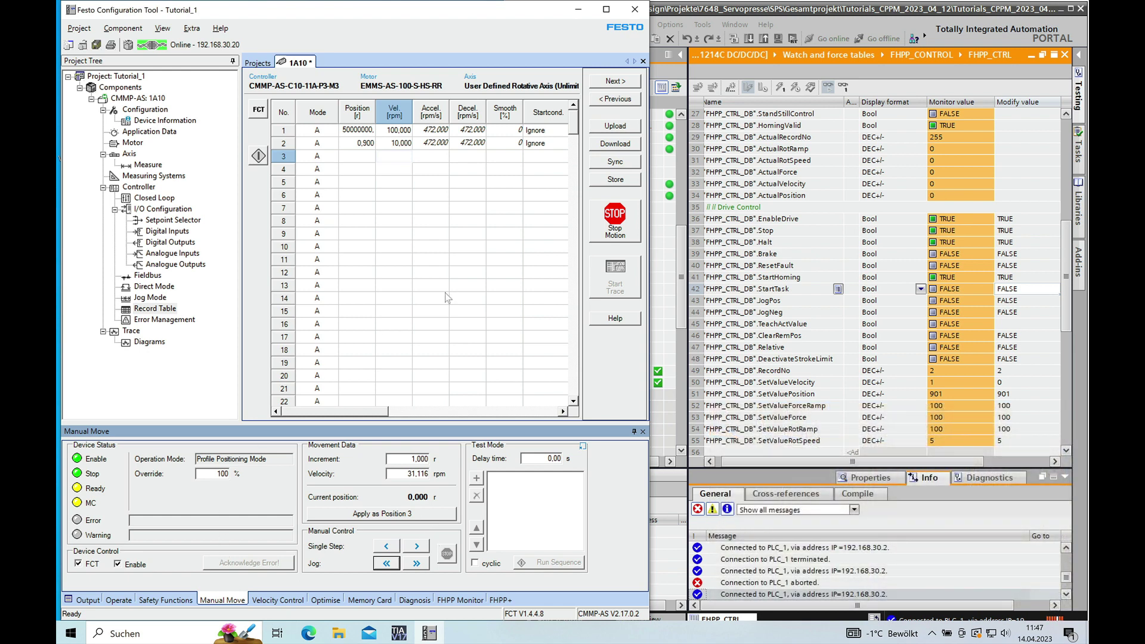
Disable the drive and hand control back to the PLC by releasing FCT control.
{"action": "left_click", "coordinate": [118, 564]}
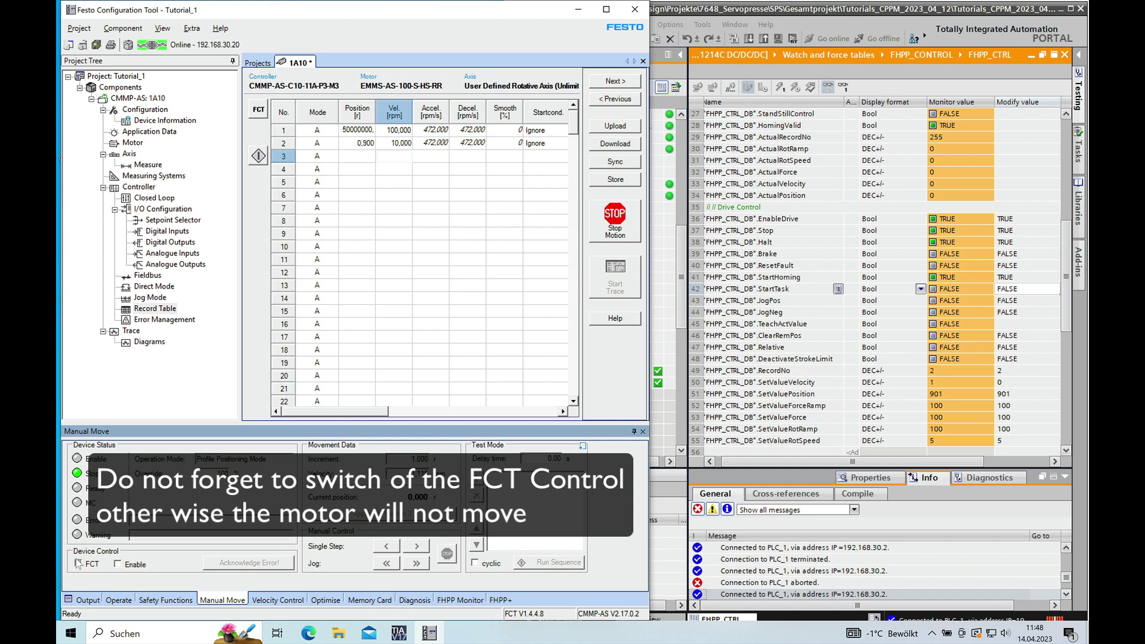
{"action": "left_click", "coordinate": [78, 563]}
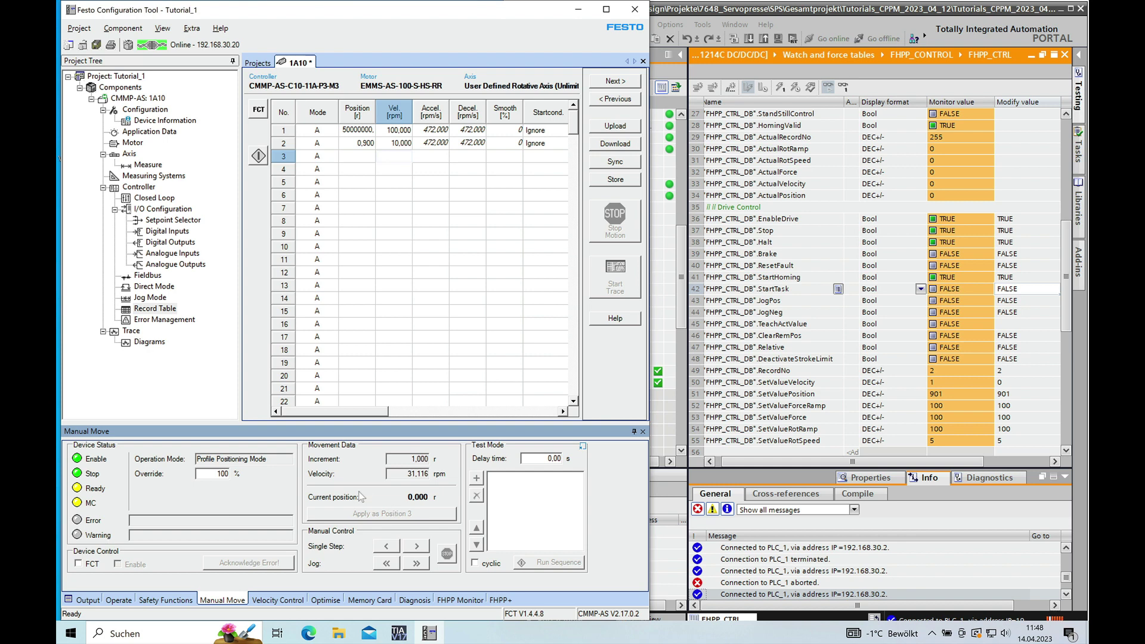
In TIA Portal's FHPP_CTRL watch table, set StartHoming to FALSE and write the modify values to the PLC.
{"action": "left_click", "coordinate": [879, 338]}
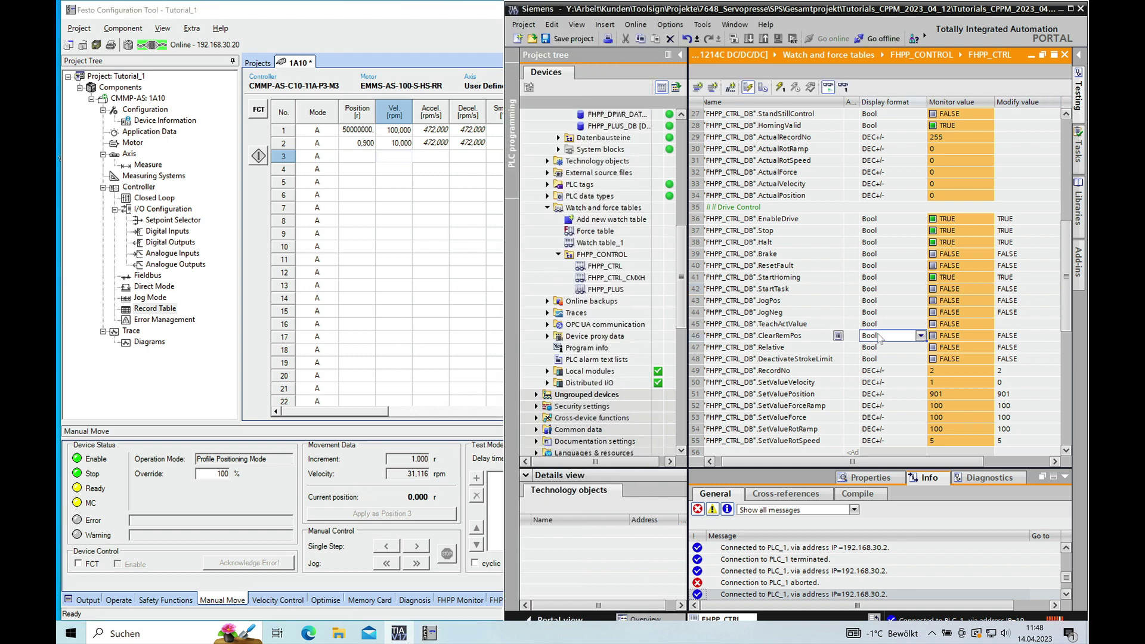
{"action": "left_click", "coordinate": [1014, 278]}
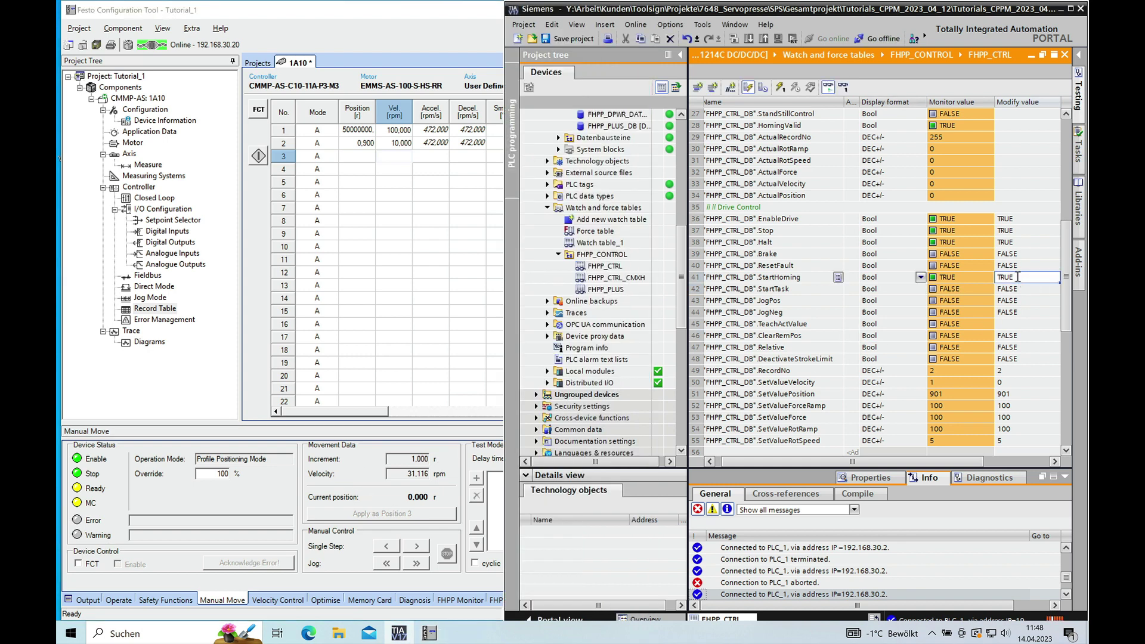
{"action": "type", "text": "false"}
{"action": "key", "text": "Return"}
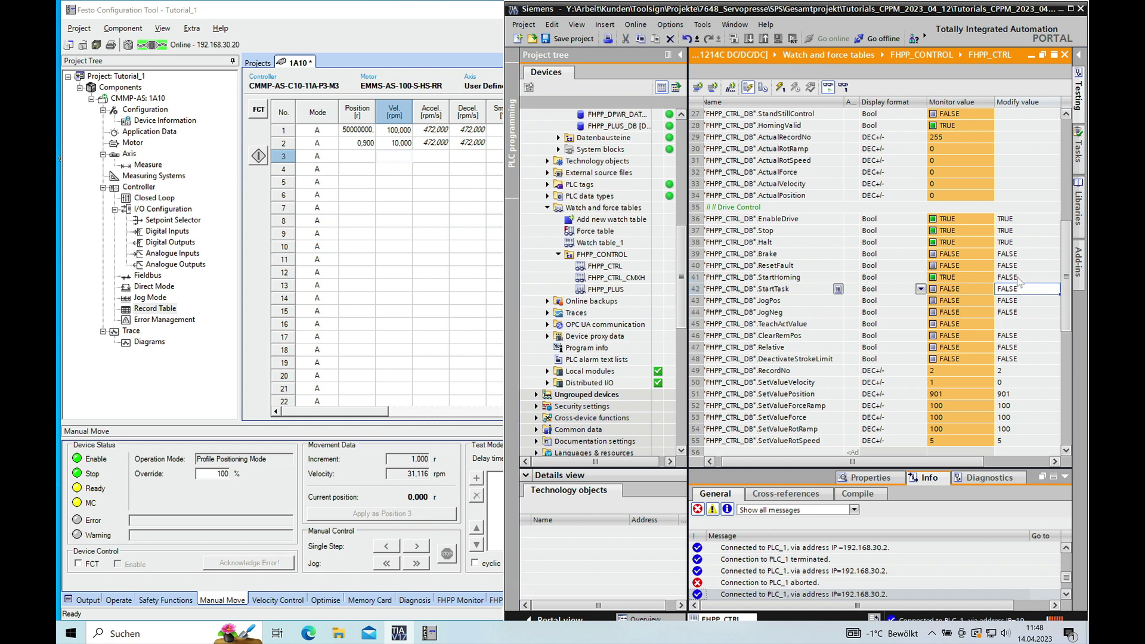
{"action": "left_click", "coordinate": [780, 88]}
Switch to the Festo Configuration Tool and bring up the FHPP Monitor to view the messages exchanged with the PLC.
{"action": "left_click_drag", "start_coordinate": [1071, 244], "coordinate": [1069, 251]}
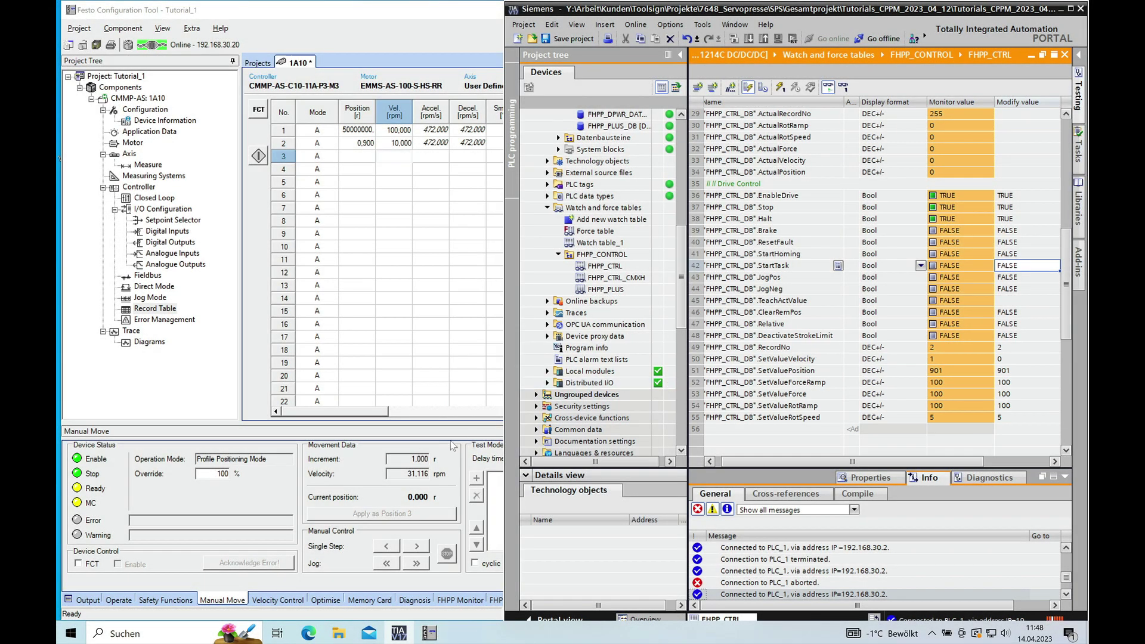
{"action": "left_click", "coordinate": [453, 446]}
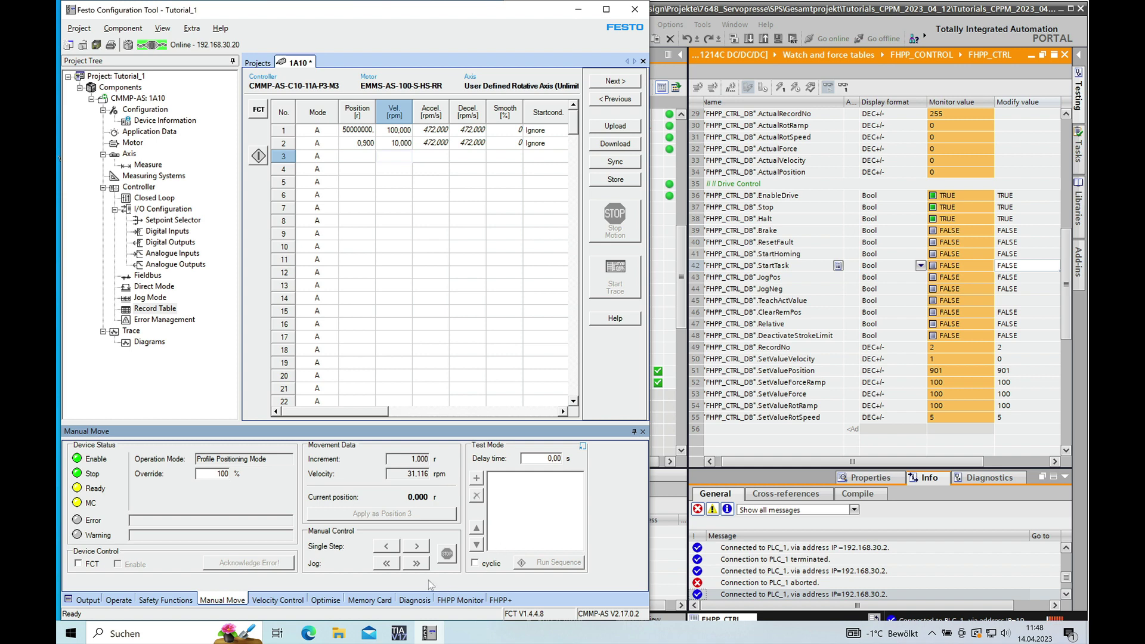
{"action": "left_click", "coordinate": [452, 601]}
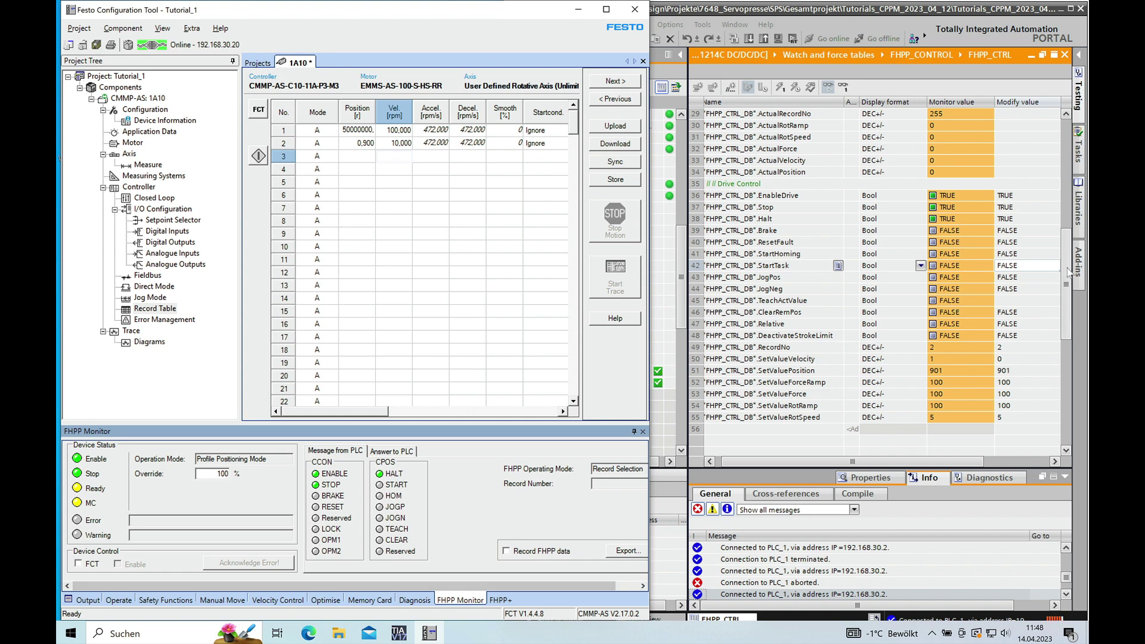
In TIA Portal's FHPP_CTRL watch table, set the OPM operation mode to 1 and write it to the PLC.
{"action": "left_click_drag", "start_coordinate": [1067, 271], "coordinate": [1068, 138]}
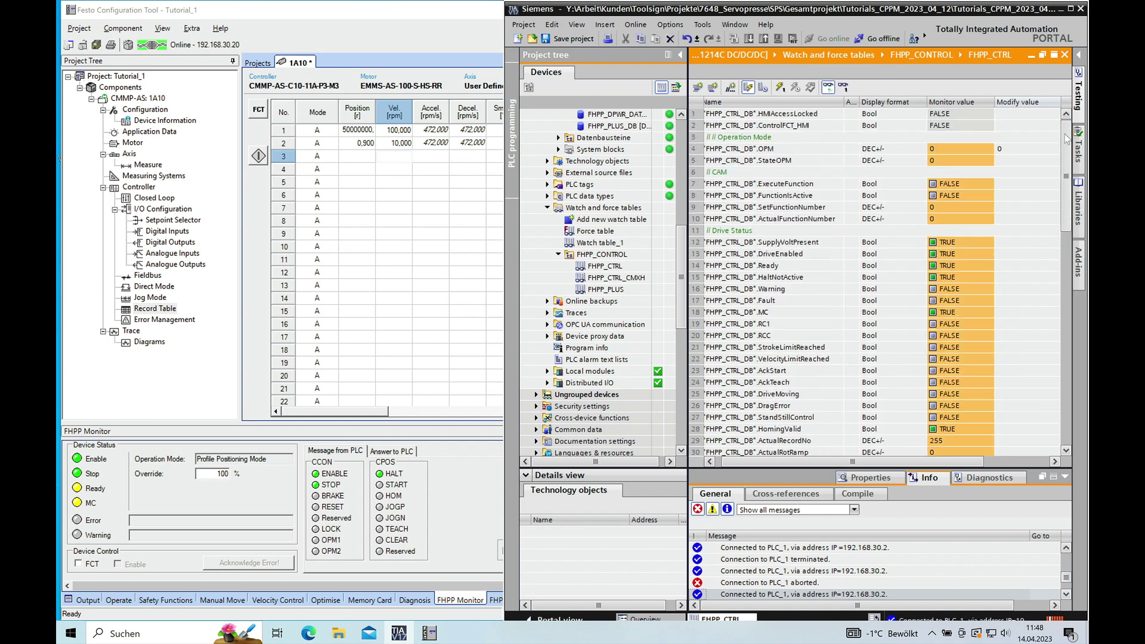
{"action": "left_click", "coordinate": [1012, 148]}
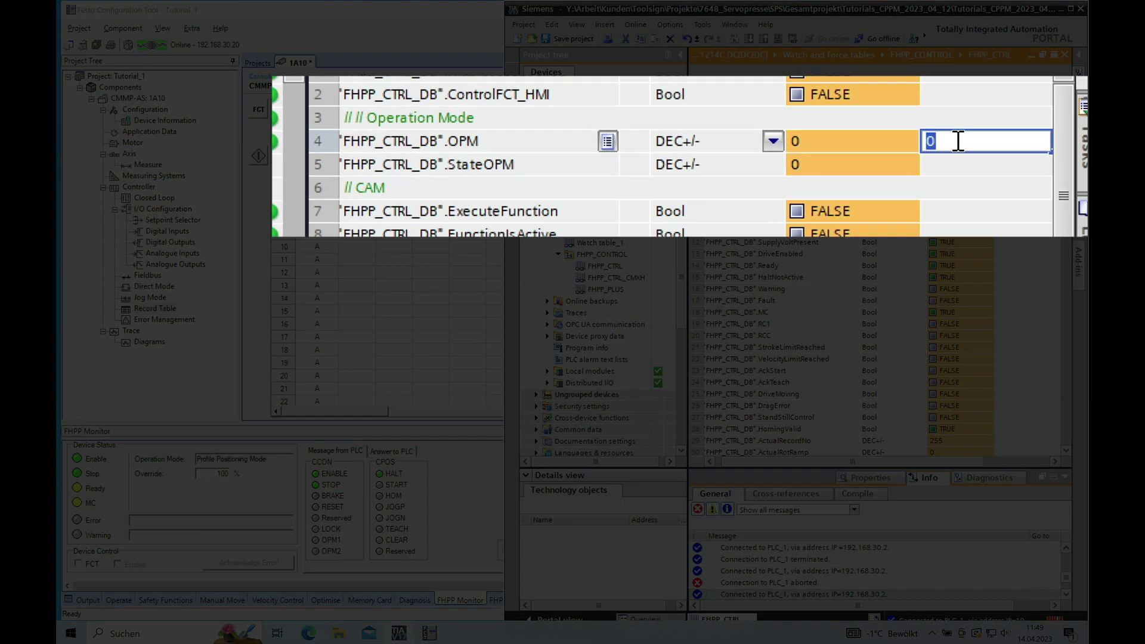
{"action": "type", "text": "1"}
{"action": "key", "text": "Return"}
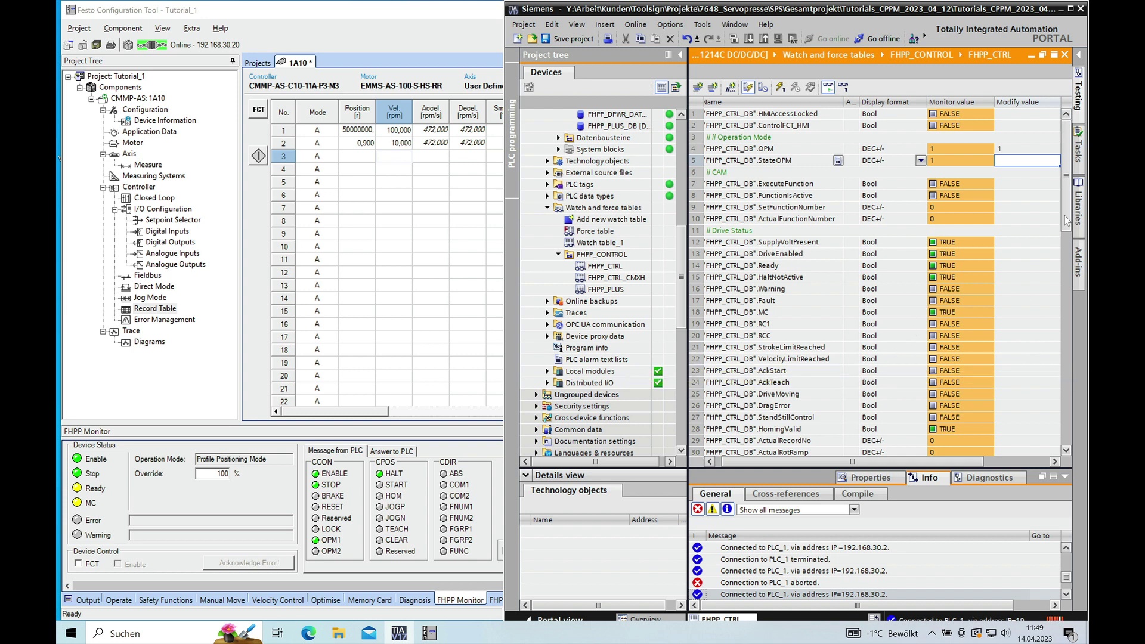
In the Drive Control section of the watch table, set SetValuePosition to 2669 and write it to the PLC to move the drive.
{"action": "mouse_move", "coordinate": [1067, 225]}
{"action": "left_mouse_down"}
{"action": "mouse_move", "coordinate": [1066, 251]}
{"action": "mouse_move", "coordinate": [1061, 242]}
{"action": "left_mouse_up"}
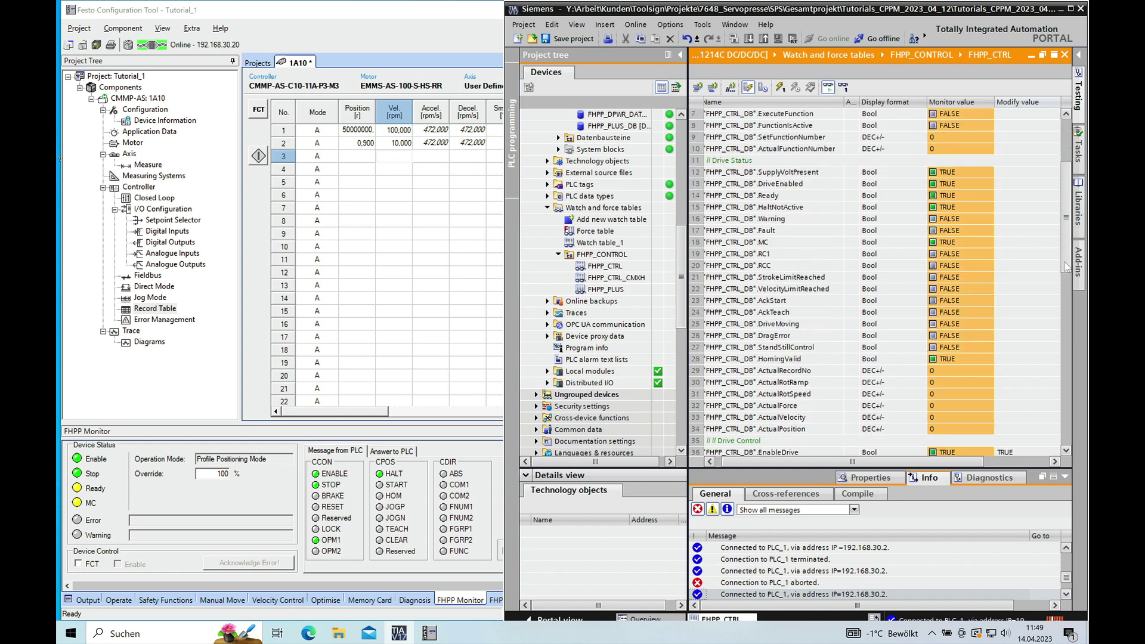
{"action": "left_click_drag", "start_coordinate": [1067, 238], "coordinate": [1071, 317]}
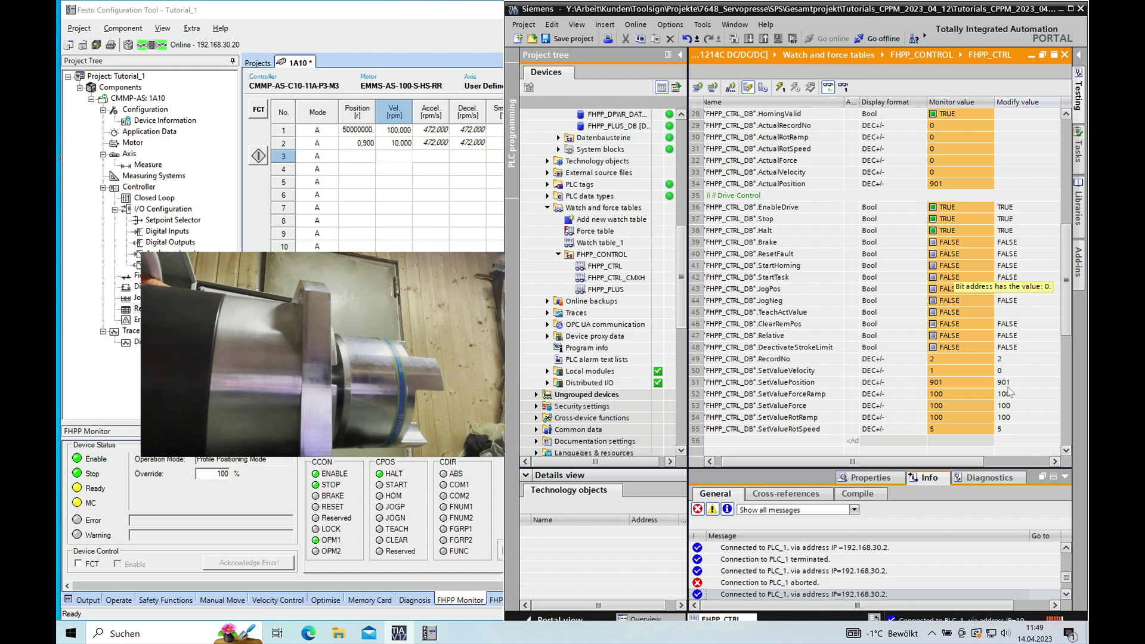
{"action": "left_click", "coordinate": [1008, 386]}
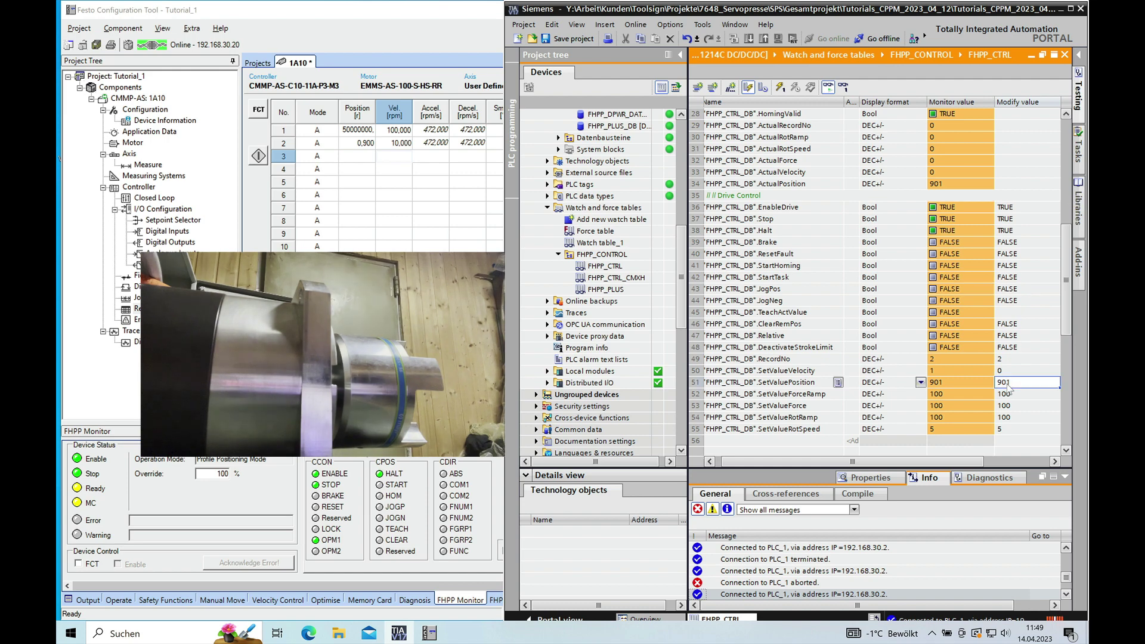
{"action": "double_click", "coordinate": [1008, 387]}
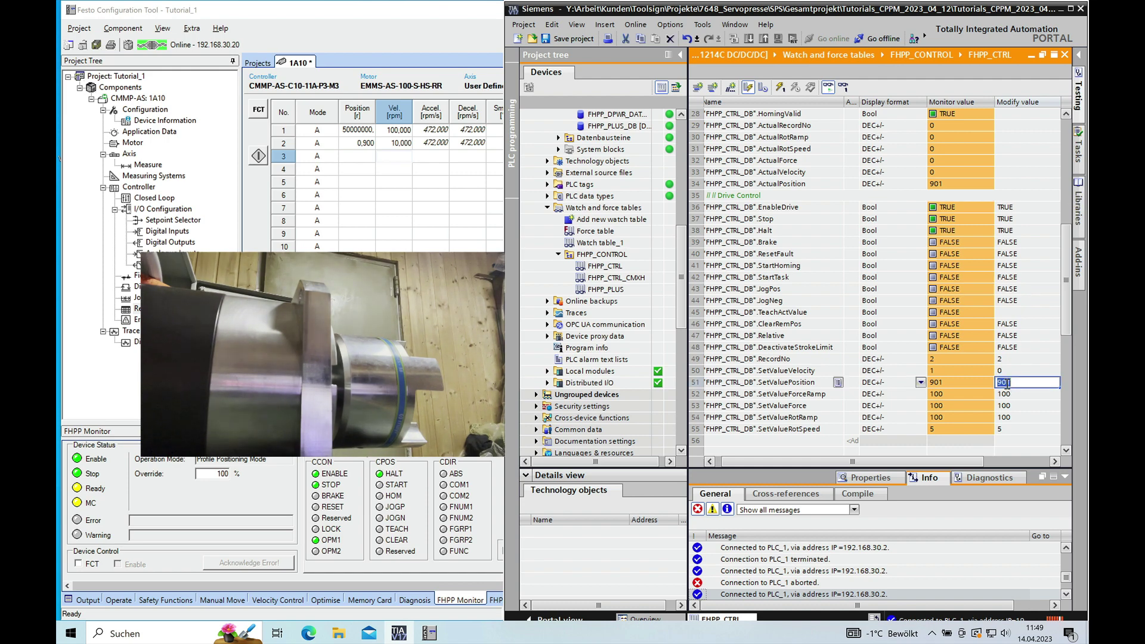
{"action": "type", "text": "2669"}
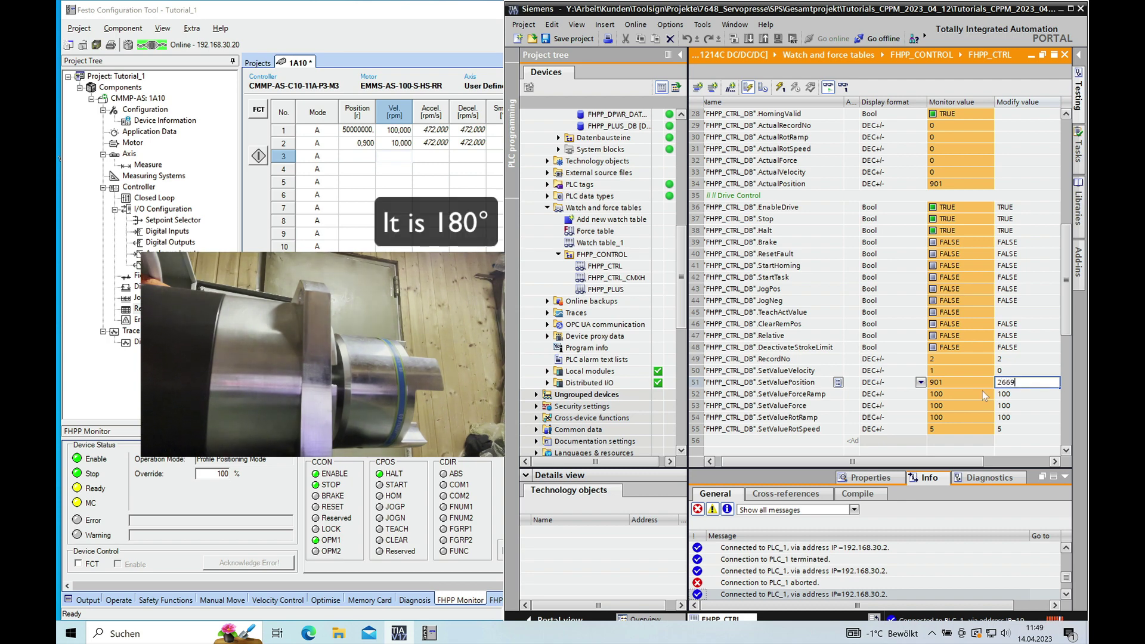
{"action": "left_click", "coordinate": [781, 87]}
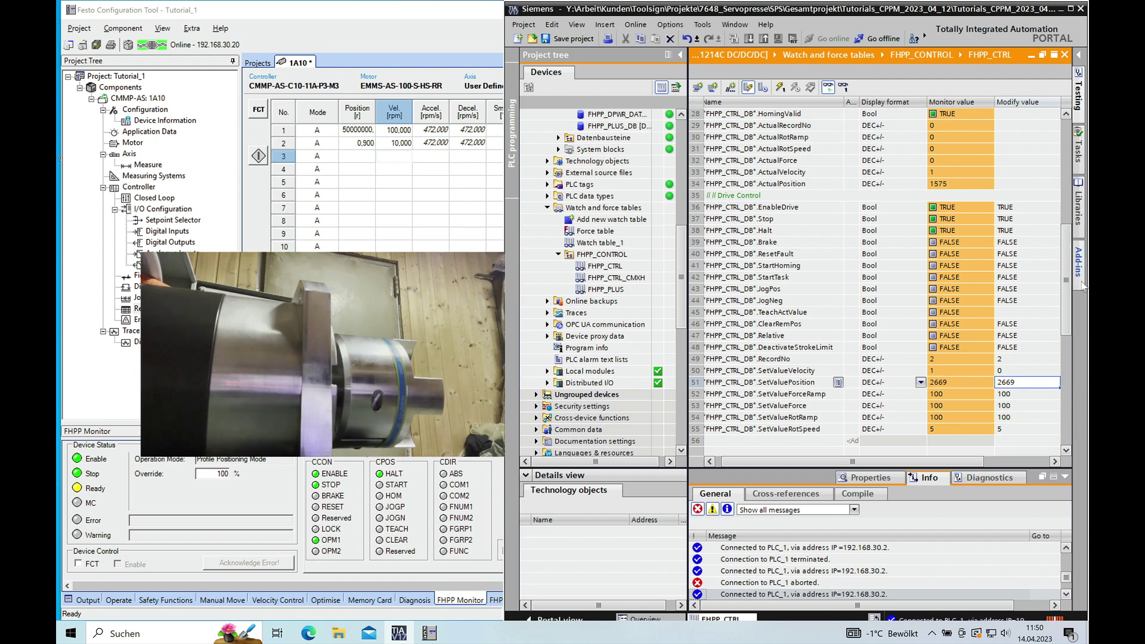
Follow ActualPosition during the move, then set SetValuePosition to 2699 and write it to the PLC.
{"action": "mouse_move", "coordinate": [1066, 280]}
{"action": "left_mouse_down"}
{"action": "mouse_move", "coordinate": [1066, 205]}
{"action": "mouse_move", "coordinate": [1068, 302]}
{"action": "left_mouse_up"}
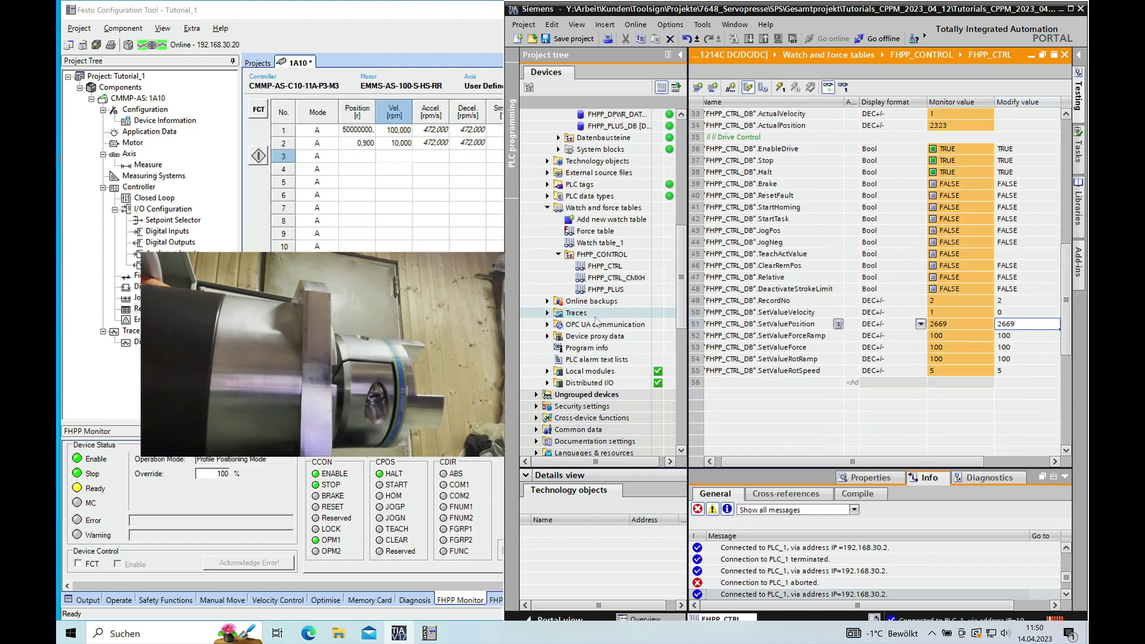
{"action": "left_click", "coordinate": [1066, 115]}
{"action": "left_click", "coordinate": [1067, 114]}
{"action": "left_click", "coordinate": [1067, 114]}
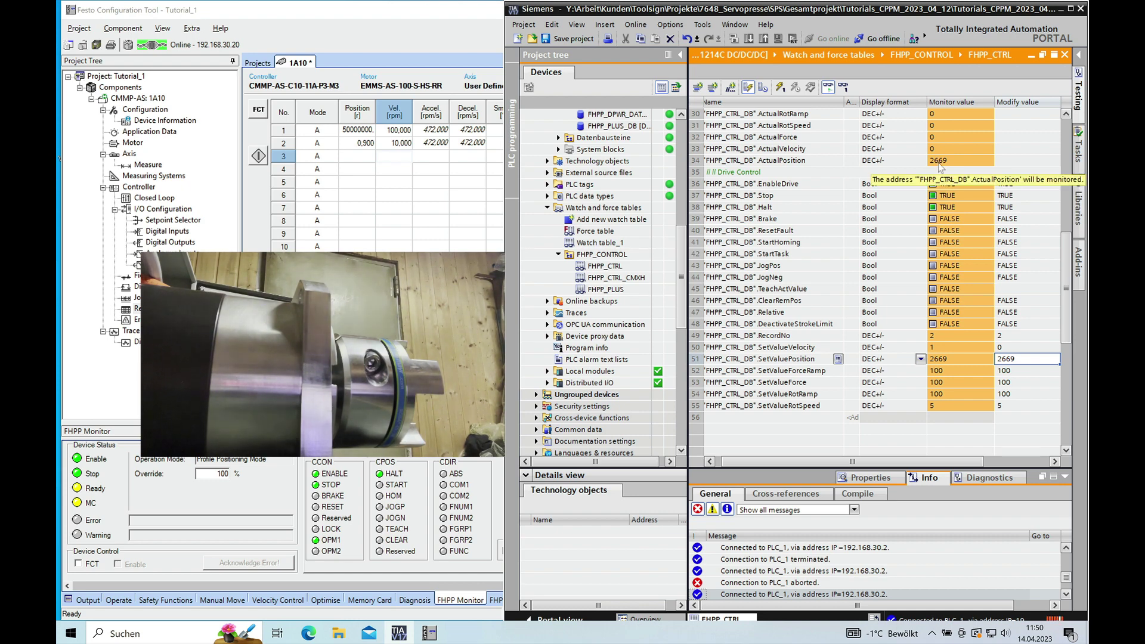
{"action": "double_click", "coordinate": [1018, 359]}
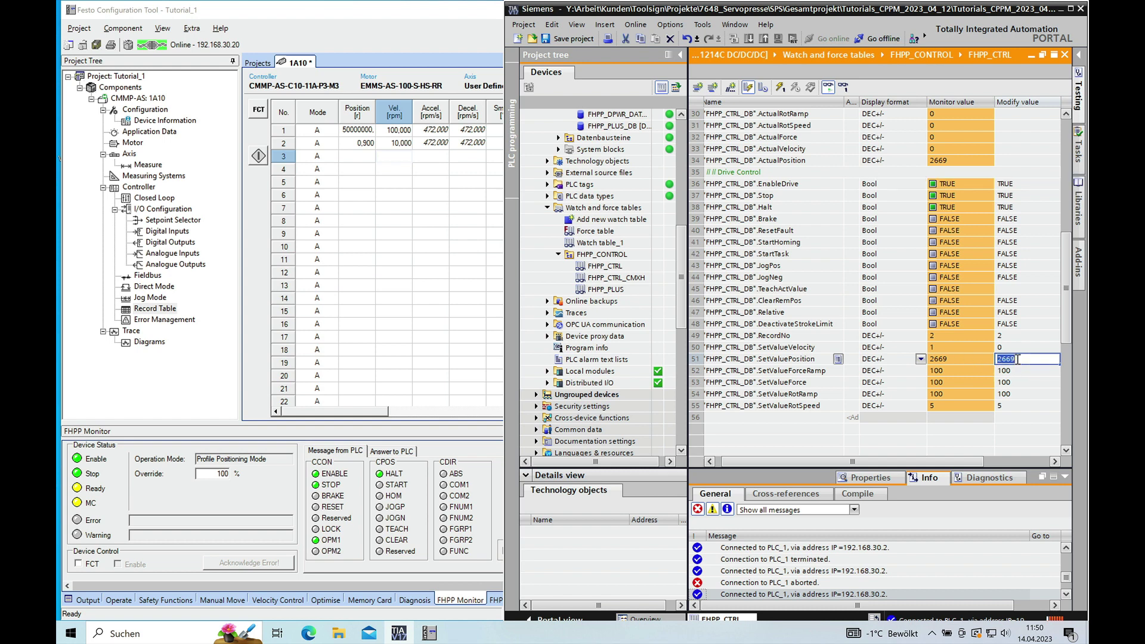
{"action": "type", "text": "26"}
{"action": "key", "text": "Return"}
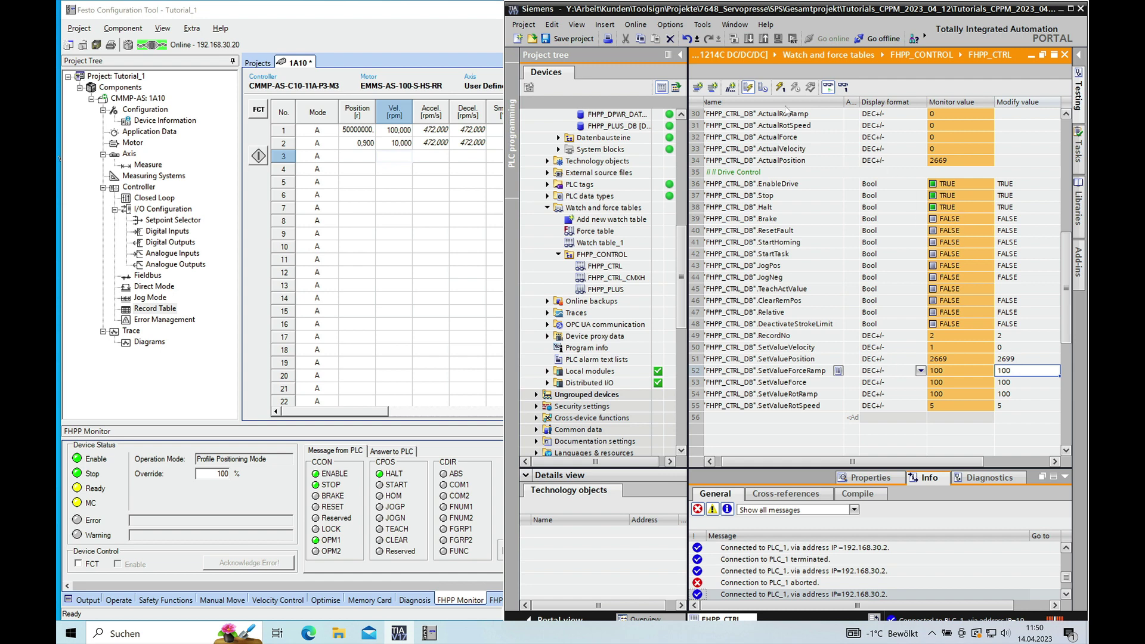
{"action": "left_click", "coordinate": [778, 88]}
{"action": "key", "text": "BackSpace"}
Switch to the Festo Configuration Tool and check the drive's current position in Manual Move.
{"action": "left_click", "coordinate": [451, 286]}
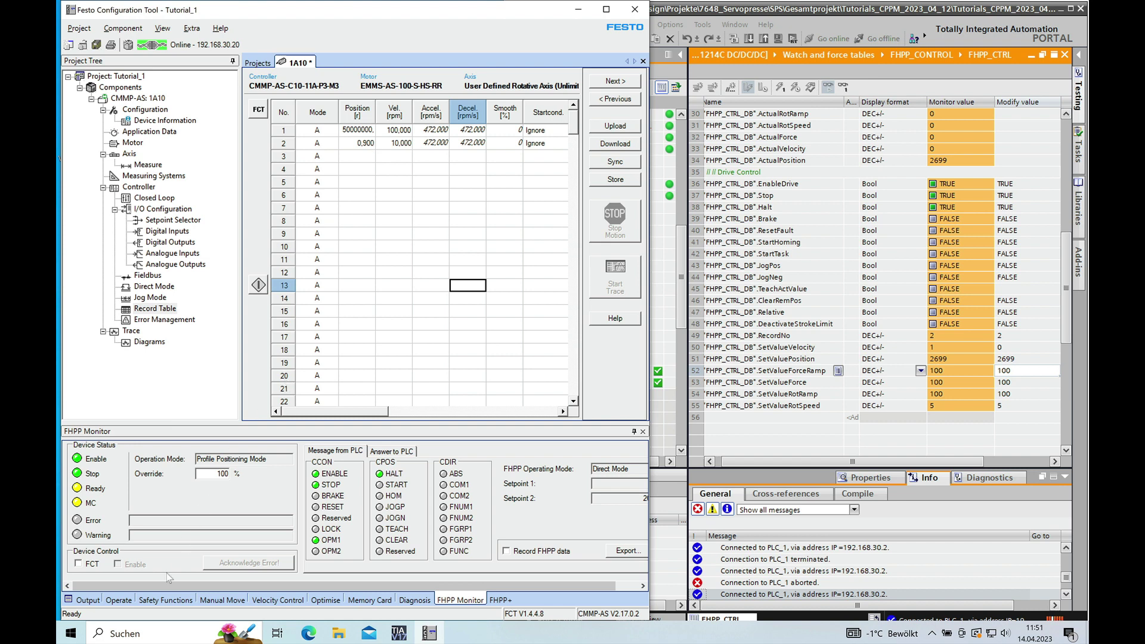
{"action": "left_click", "coordinate": [227, 600]}
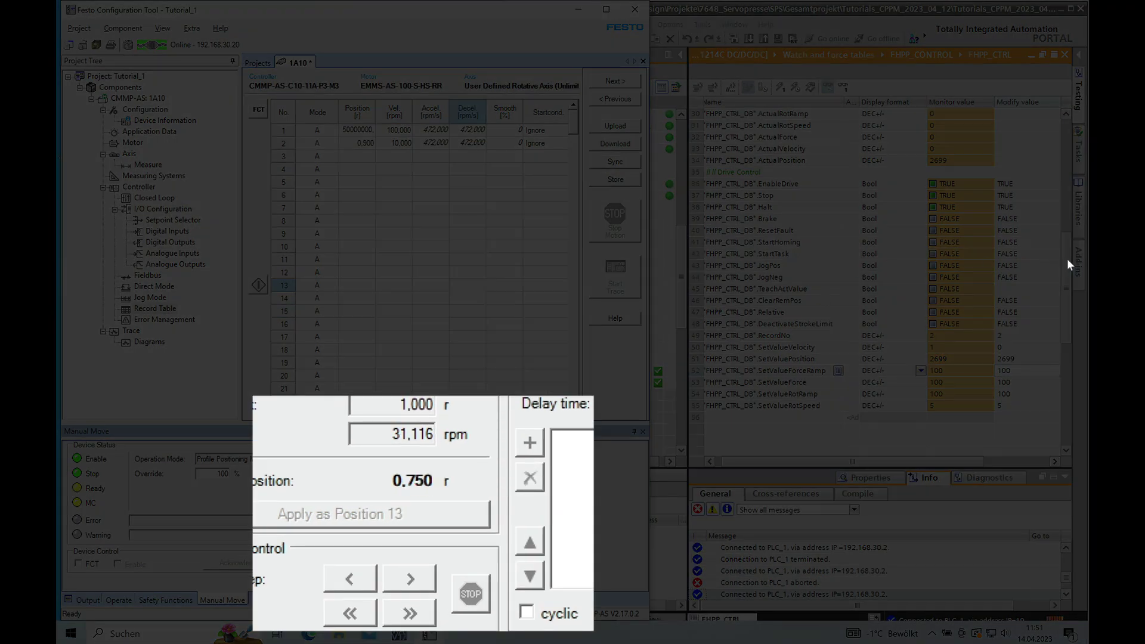
In TIA Portal's FHPP_CTRL watch table, set the OPM operation mode to 0 and write it to the PLC.
{"action": "left_click_drag", "start_coordinate": [1067, 259], "coordinate": [1066, 168]}
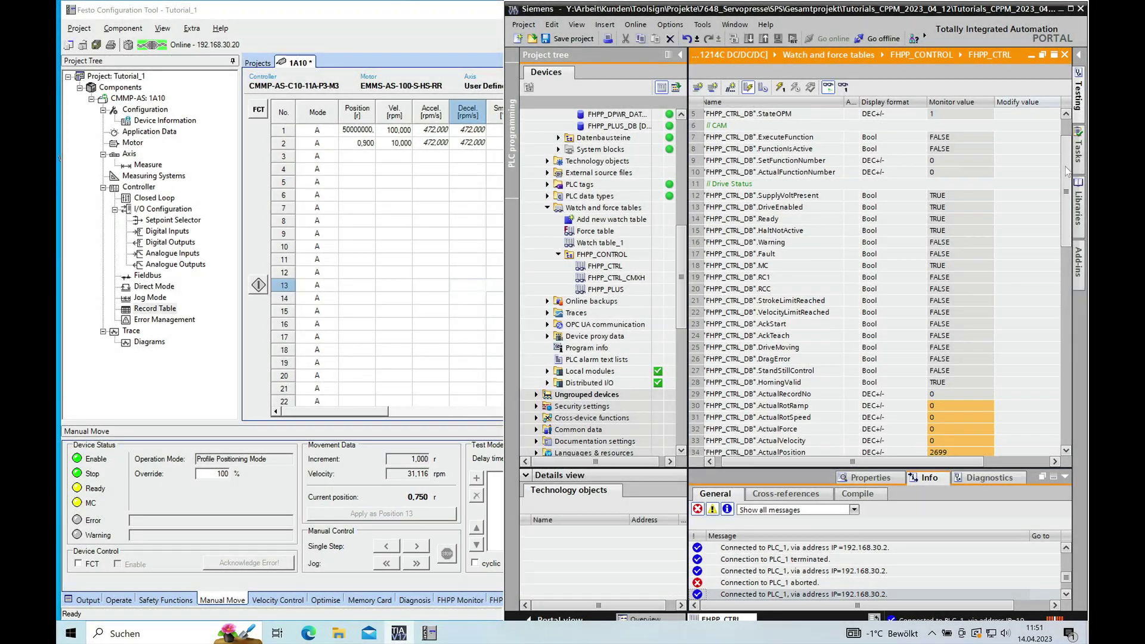
{"action": "scroll", "coordinate": [1066, 169], "scroll_direction": "up", "scroll_amount": 2}
{"action": "left_click", "coordinate": [1006, 149]}
{"action": "type", "text": "1"}
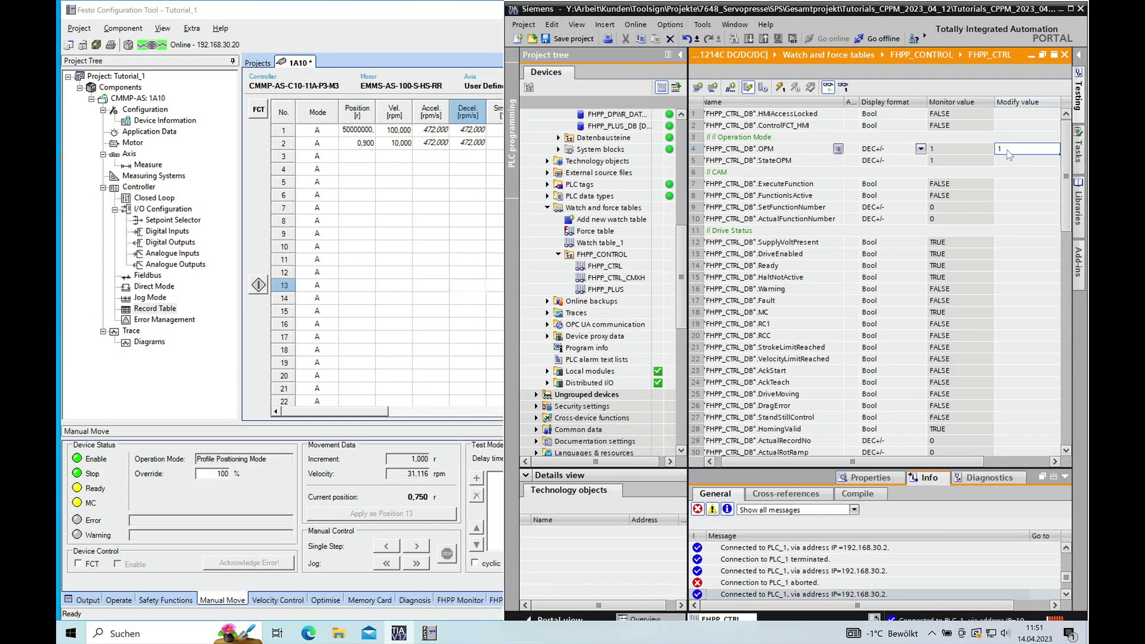
{"action": "key", "text": "BackSpace"}
{"action": "type", "text": "0"}
{"action": "key", "text": "Return"}
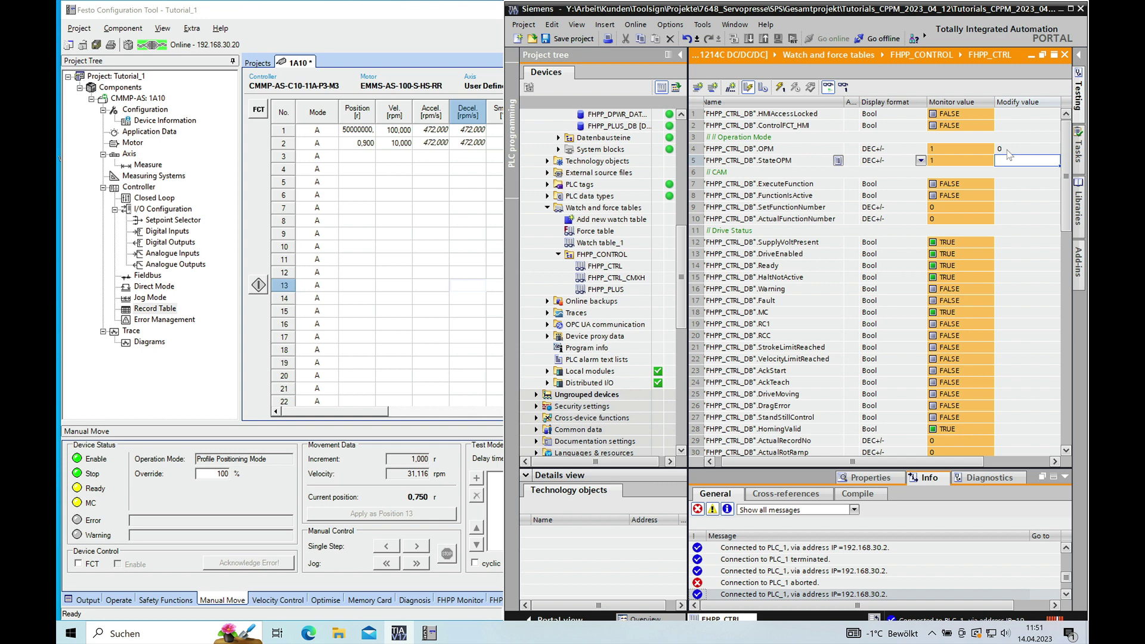
{"action": "left_click", "coordinate": [783, 91]}
Switch to the Festo Configuration Tool, check the FHPP operating mode in the FHPP Monitor, and return to Manual Move.
{"action": "left_click", "coordinate": [426, 350]}
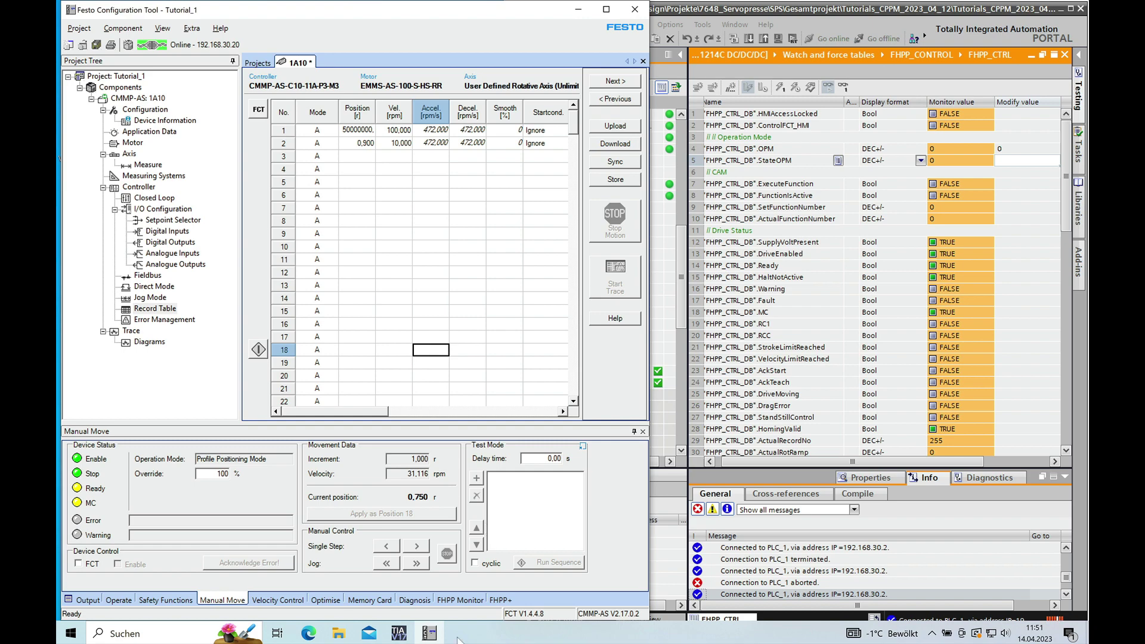
{"action": "left_click", "coordinate": [458, 601]}
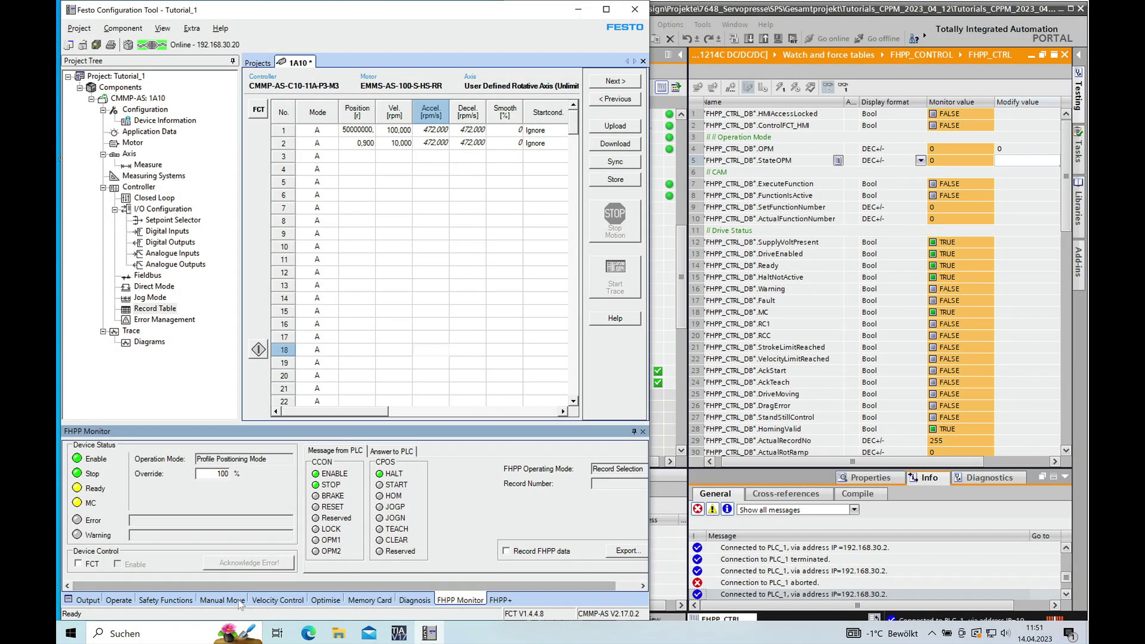
{"action": "left_click", "coordinate": [222, 600]}
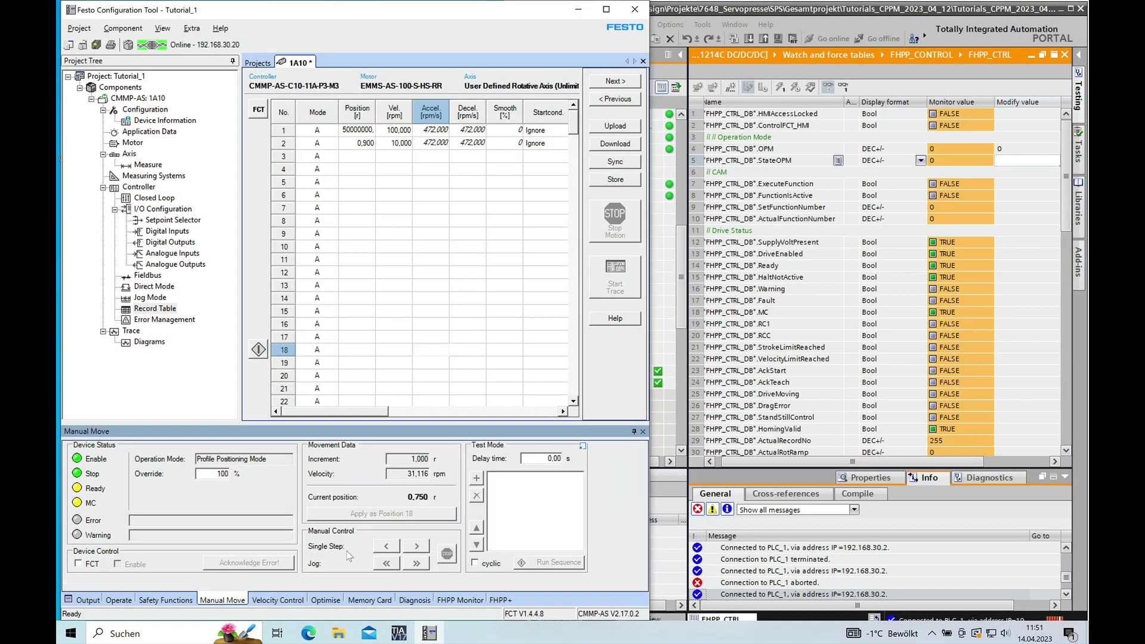